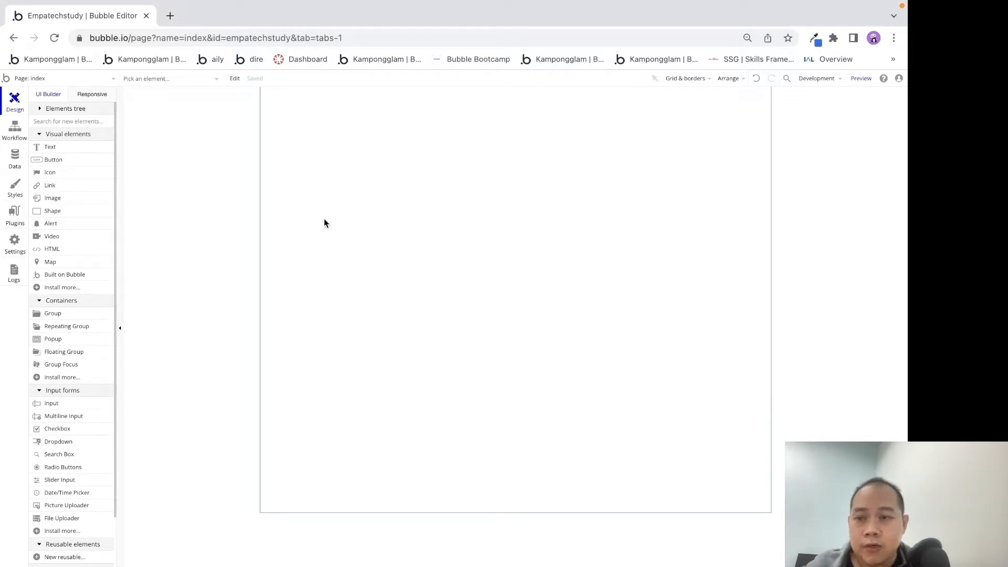
Add an input element about 529 by 85 px near the page's upper edge and set its content format to Email.
{"action": "left_click", "coordinate": [80, 121]}
{"action": "type", "text": "input"}
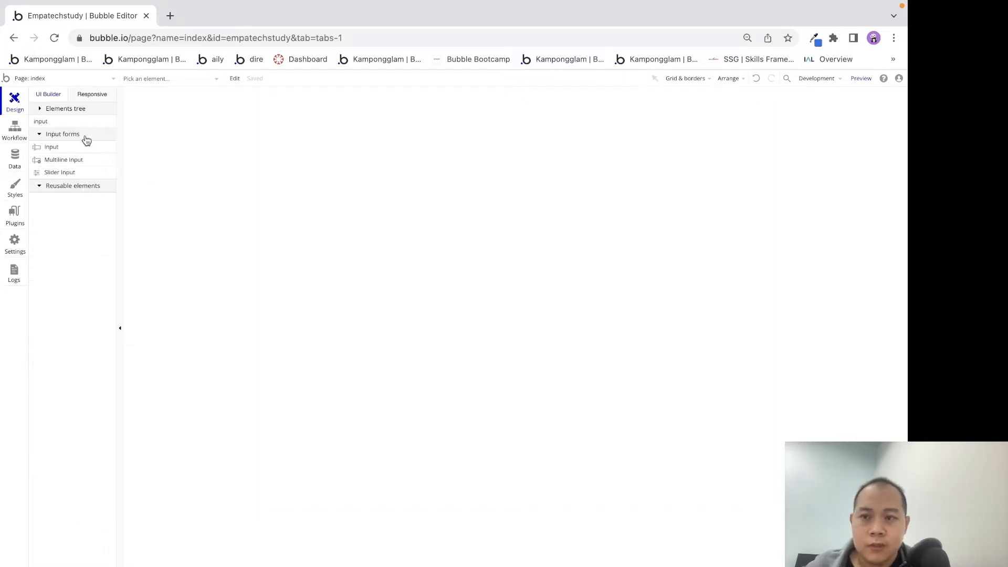
{"action": "left_click", "coordinate": [83, 147]}
{"action": "mouse_move", "coordinate": [377, 129]}
{"action": "left_mouse_down"}
{"action": "mouse_move", "coordinate": [615, 183]}
{"action": "mouse_move", "coordinate": [628, 169]}
{"action": "left_mouse_up"}
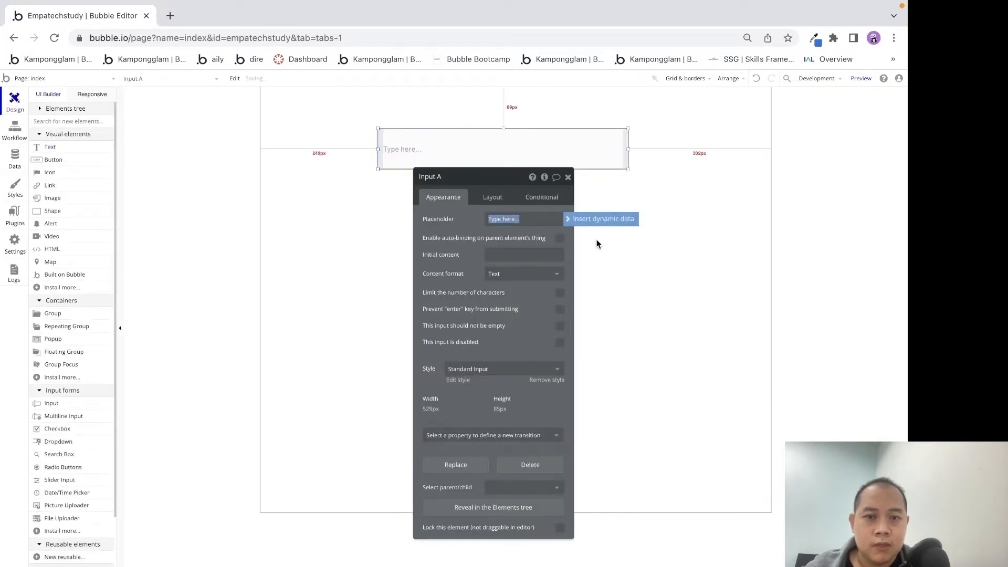
{"action": "left_click", "coordinate": [527, 274]}
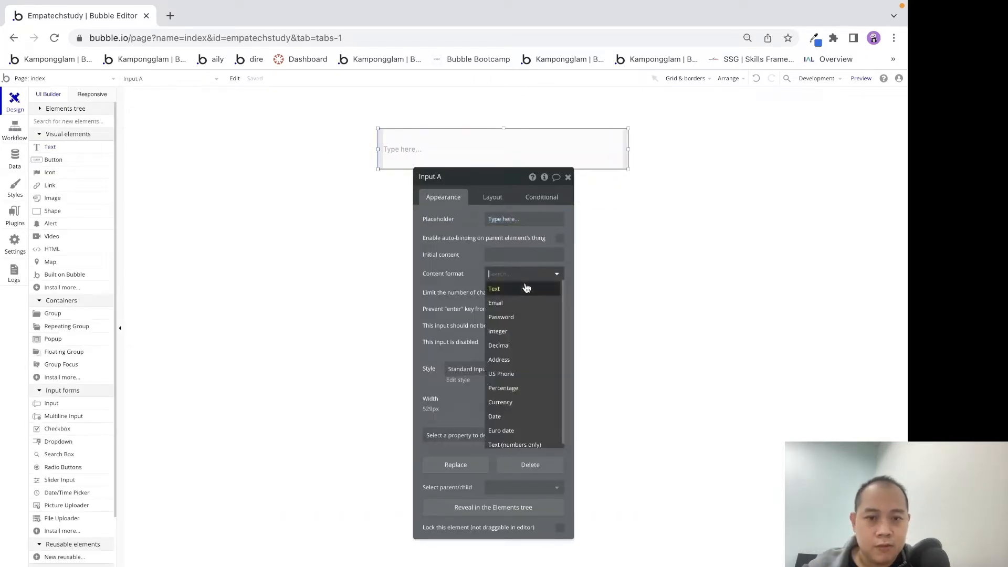
{"action": "left_click", "coordinate": [520, 300]}
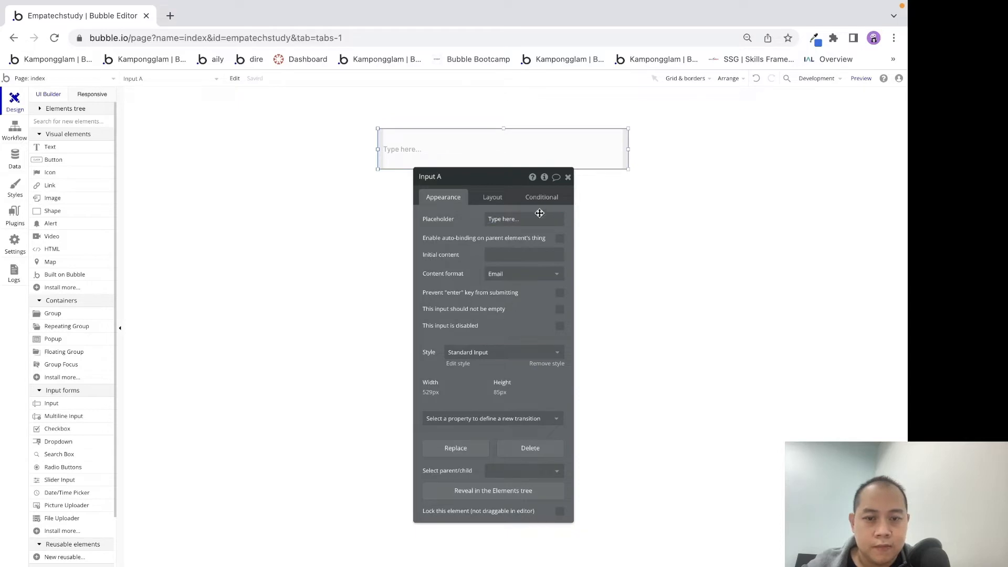
Shrink the email input to about 527 by 62 px and place a copy below it with content format Text.
{"action": "left_click_drag", "start_coordinate": [628, 169], "coordinate": [585, 203]}
{"action": "key", "text": "super+v"}
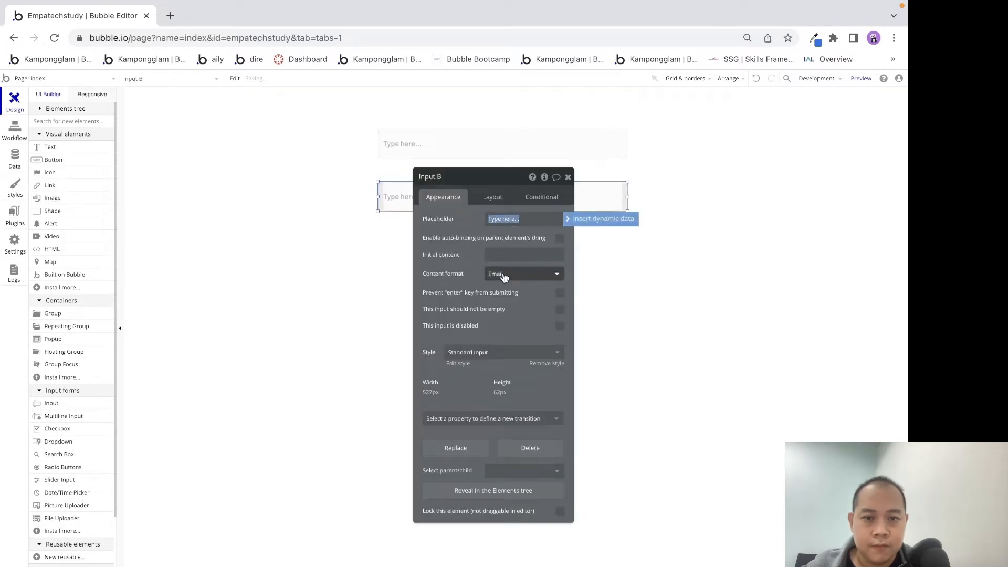
{"action": "left_click", "coordinate": [522, 274]}
{"action": "left_click", "coordinate": [521, 290]}
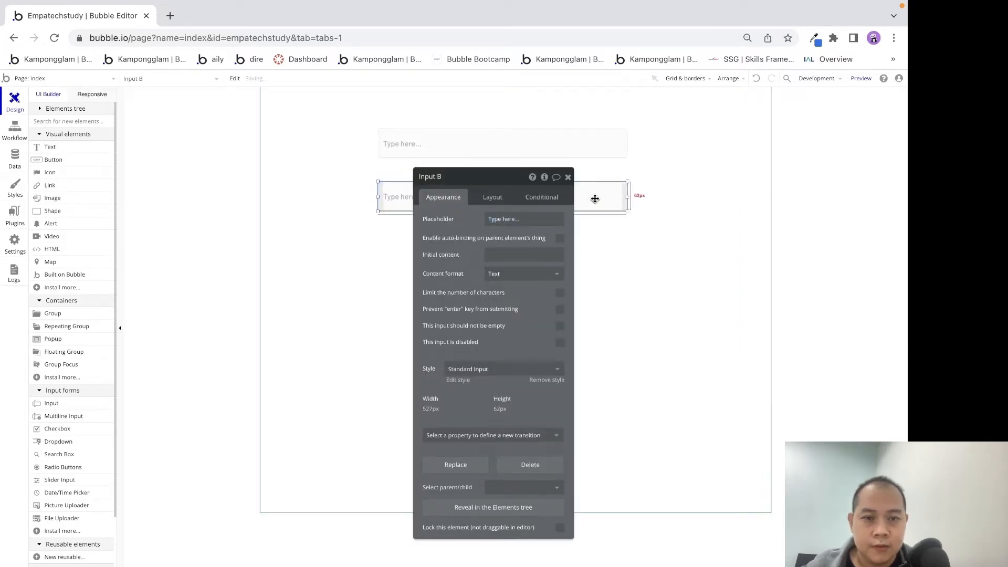
Set the index page's container layout to Column.
{"action": "left_click", "coordinate": [647, 236]}
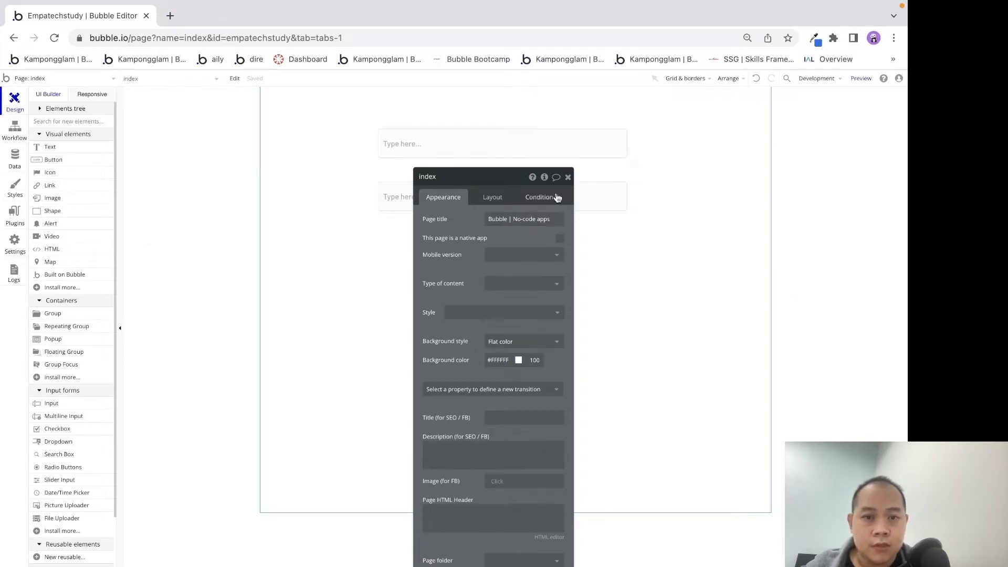
{"action": "left_click_drag", "start_coordinate": [512, 180], "coordinate": [765, 127]}
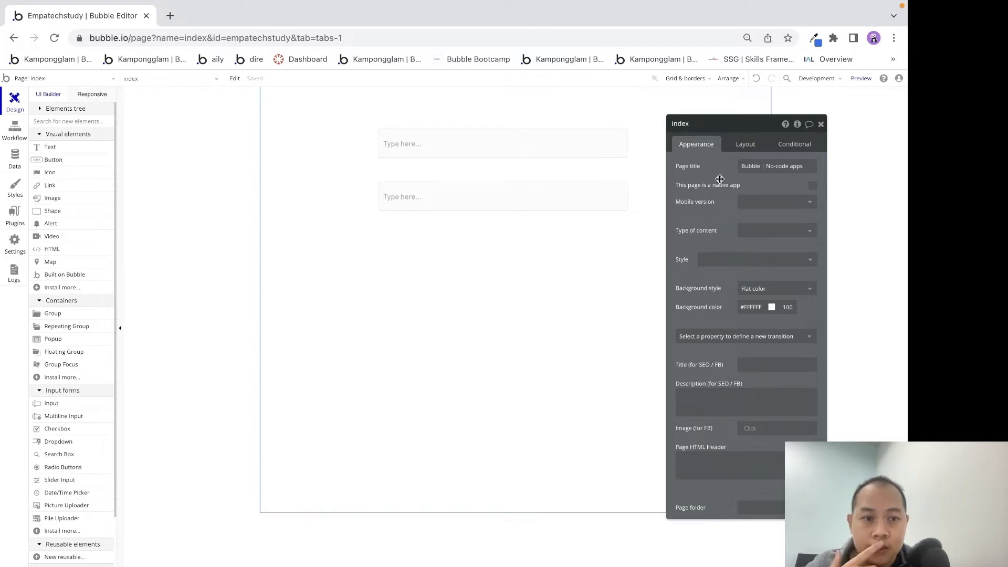
{"action": "left_click", "coordinate": [745, 147]}
{"action": "left_click", "coordinate": [749, 168]}
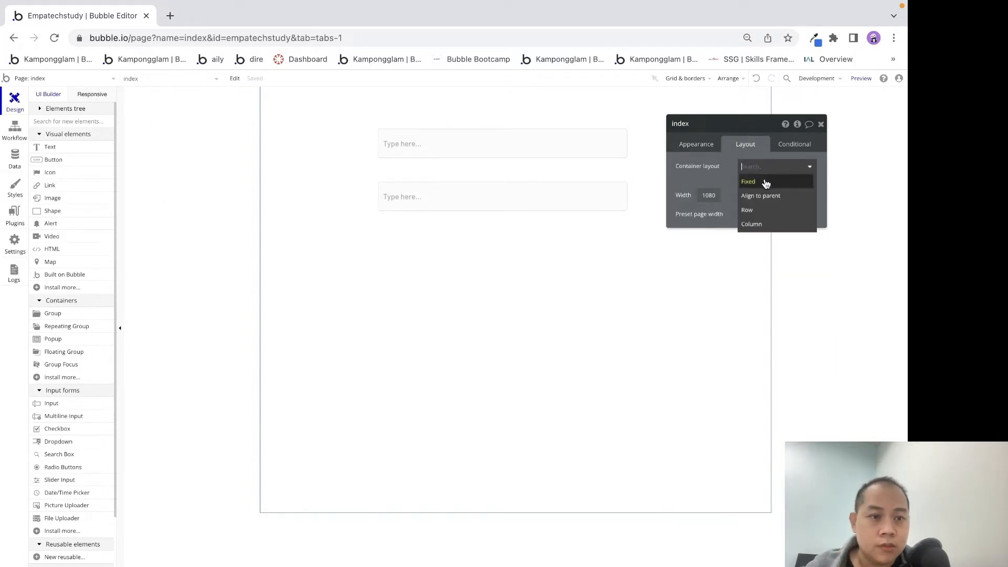
{"action": "left_click", "coordinate": [764, 231]}
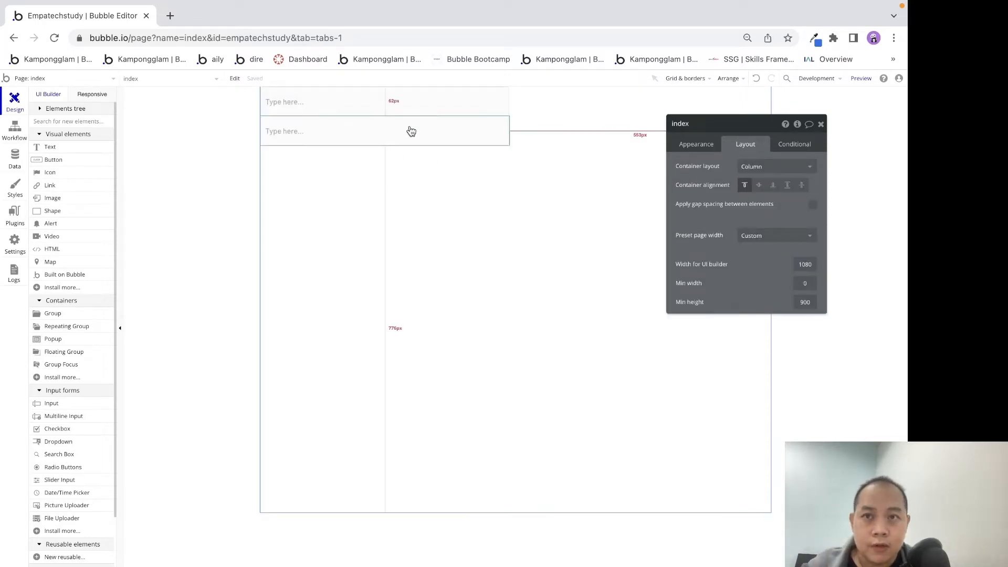
Centre both input elements horizontally on the page.
{"action": "left_click", "coordinate": [418, 105]}
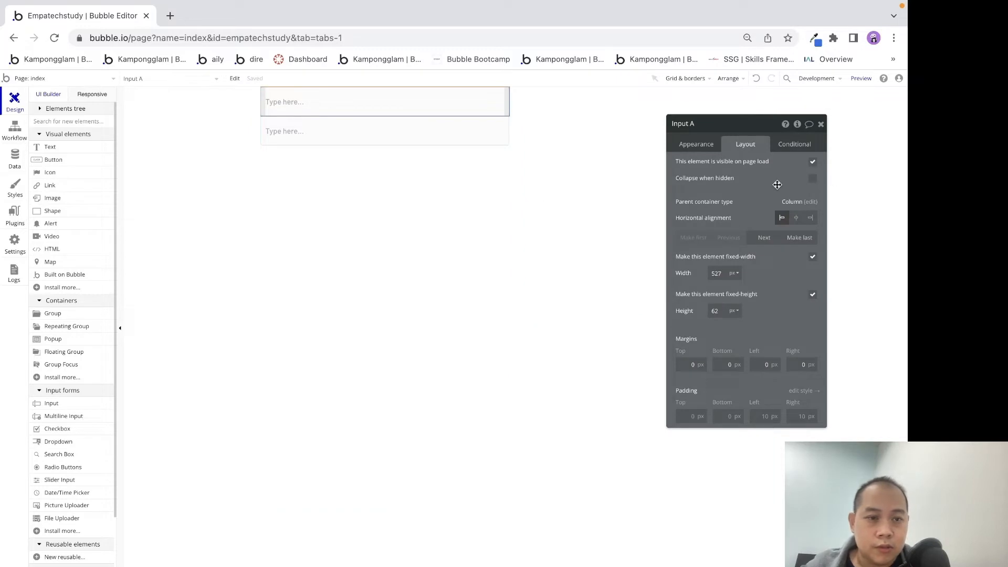
{"action": "left_click", "coordinate": [796, 217]}
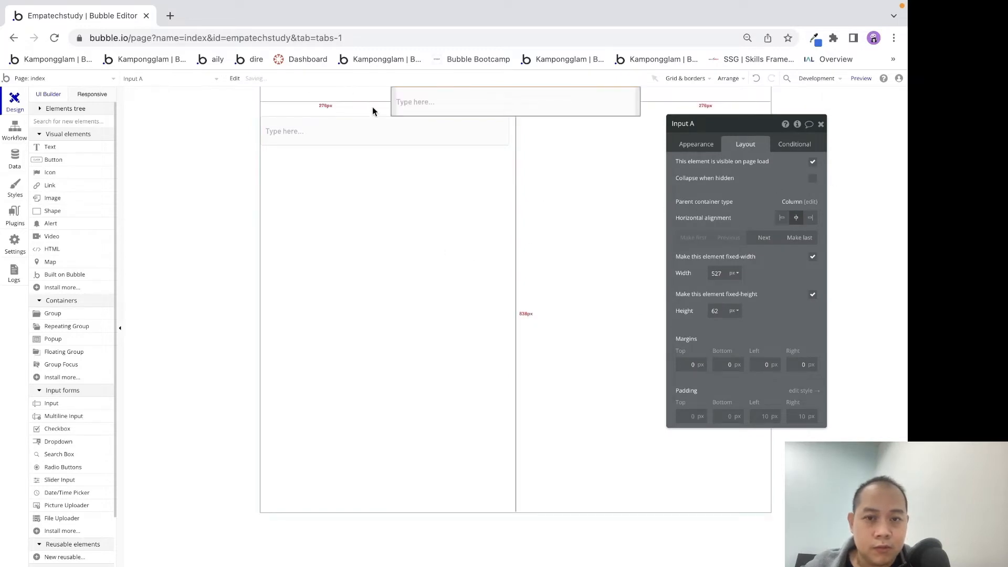
{"action": "left_click", "coordinate": [399, 131]}
{"action": "left_click", "coordinate": [798, 218]}
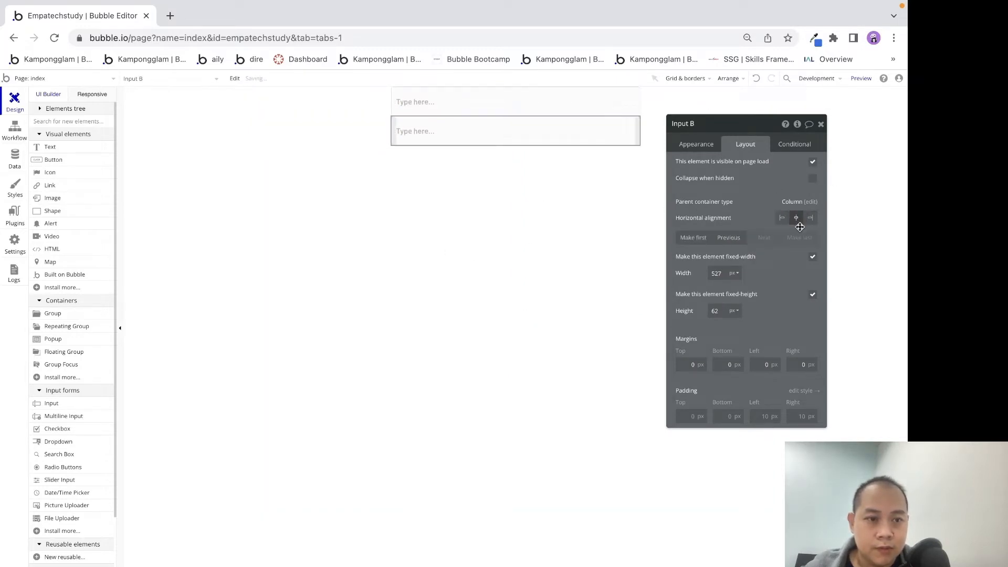
Turn off fixed width for the lower input and set its min width to 0 and max width to 300 px.
{"action": "left_click", "coordinate": [813, 258]}
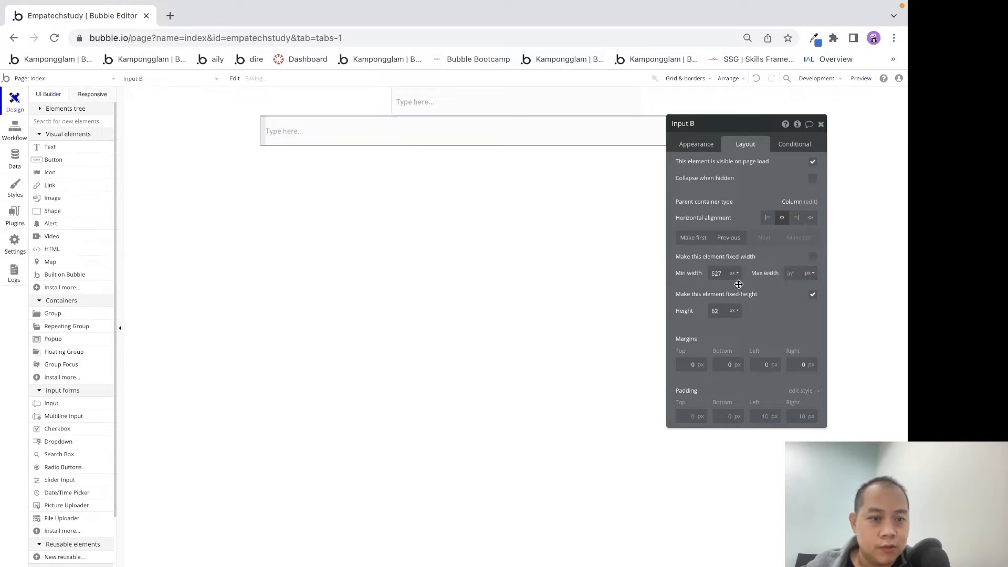
{"action": "type", "text": "0"}
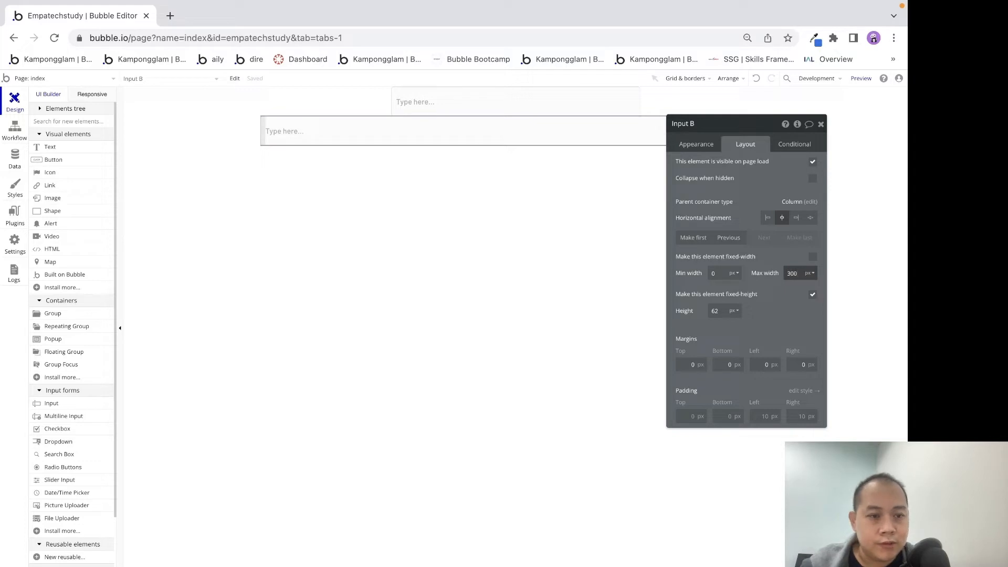
{"action": "left_click", "coordinate": [792, 302]}
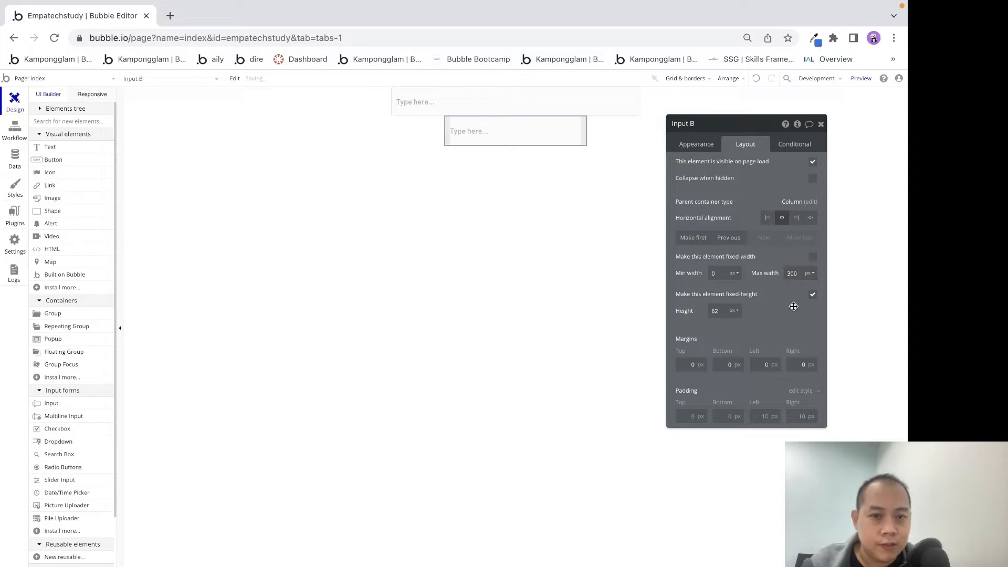
Turn off fixed width for the upper input and set its min width to 0 and max width to 300 px.
{"action": "left_click", "coordinate": [599, 106]}
{"action": "left_click", "coordinate": [812, 257]}
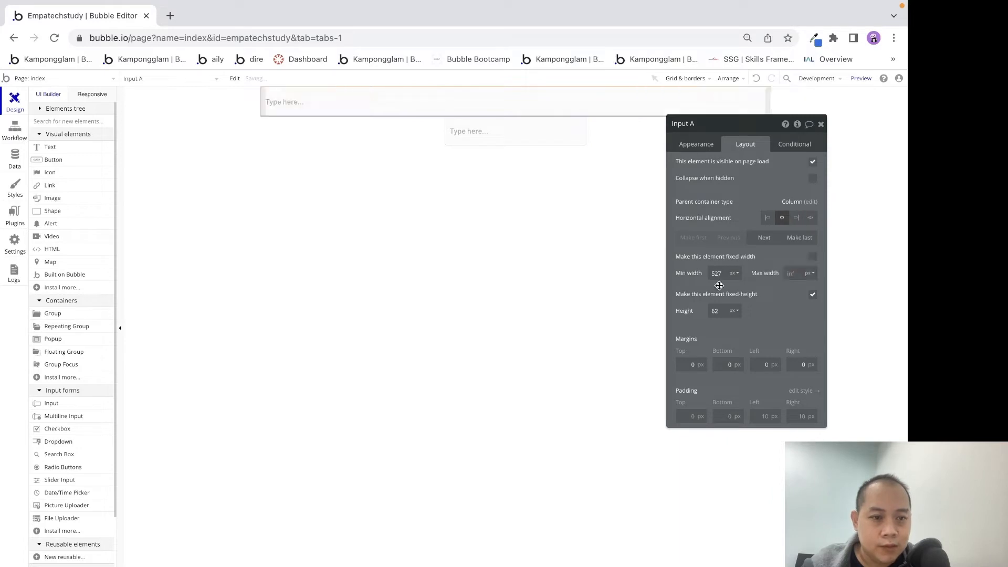
{"action": "left_click_drag", "start_coordinate": [722, 274], "coordinate": [675, 263]}
{"action": "type", "text": "0"}
{"action": "left_click", "coordinate": [796, 273]}
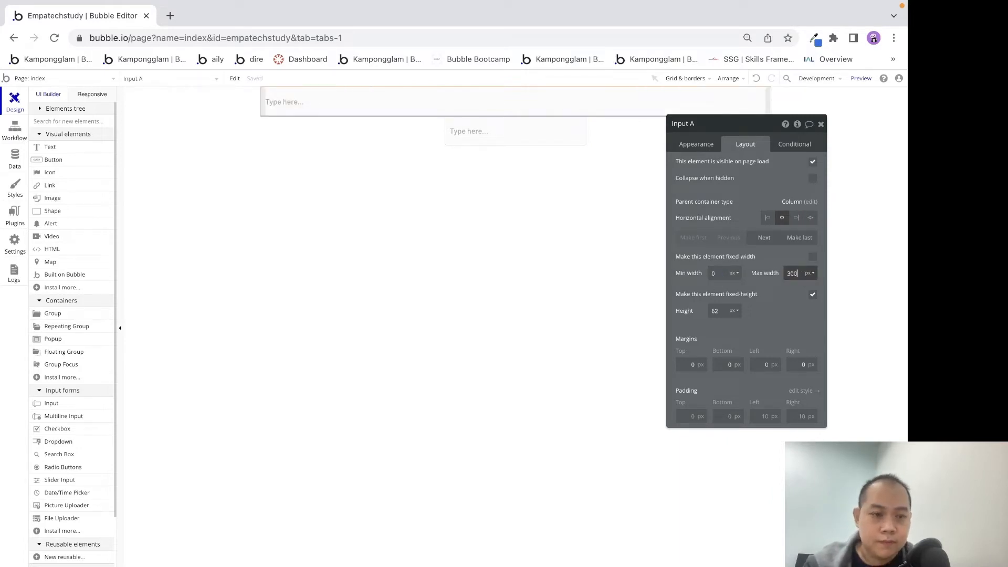
{"action": "left_click", "coordinate": [762, 307]}
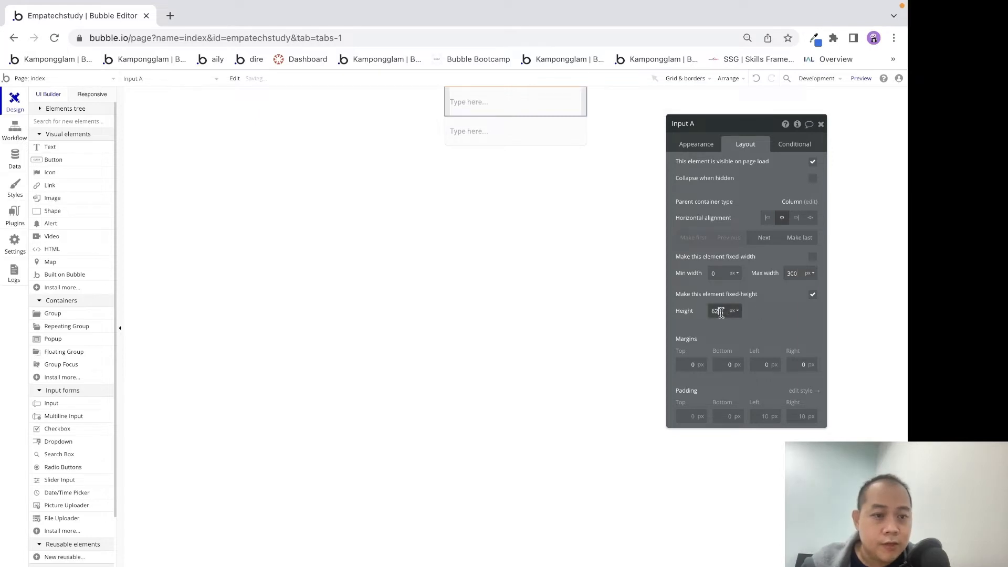
Set the fixed height of both inputs to 40 px.
{"action": "left_click_drag", "start_coordinate": [722, 313], "coordinate": [694, 311]}
{"action": "type", "text": "40"}
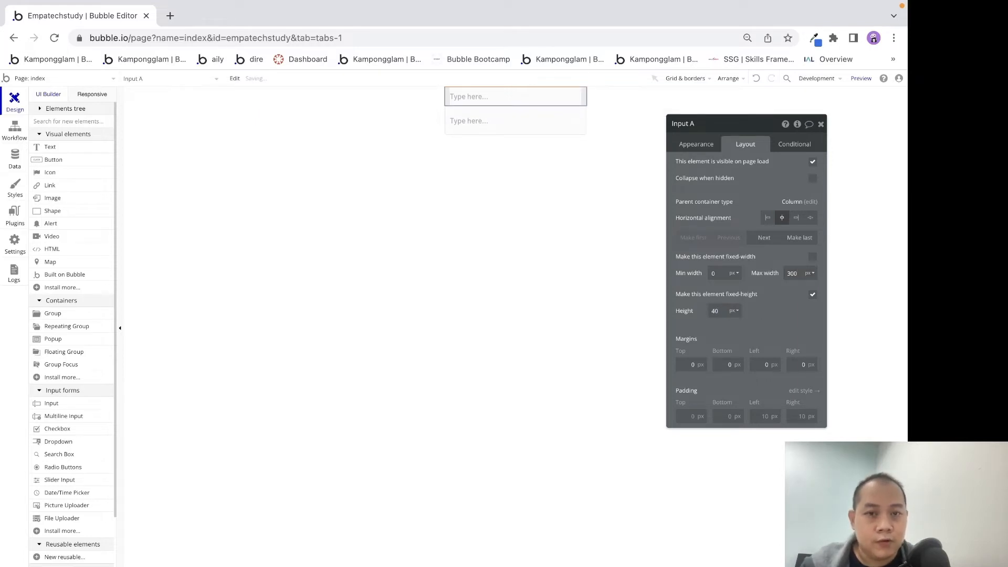
{"action": "left_click", "coordinate": [517, 135]}
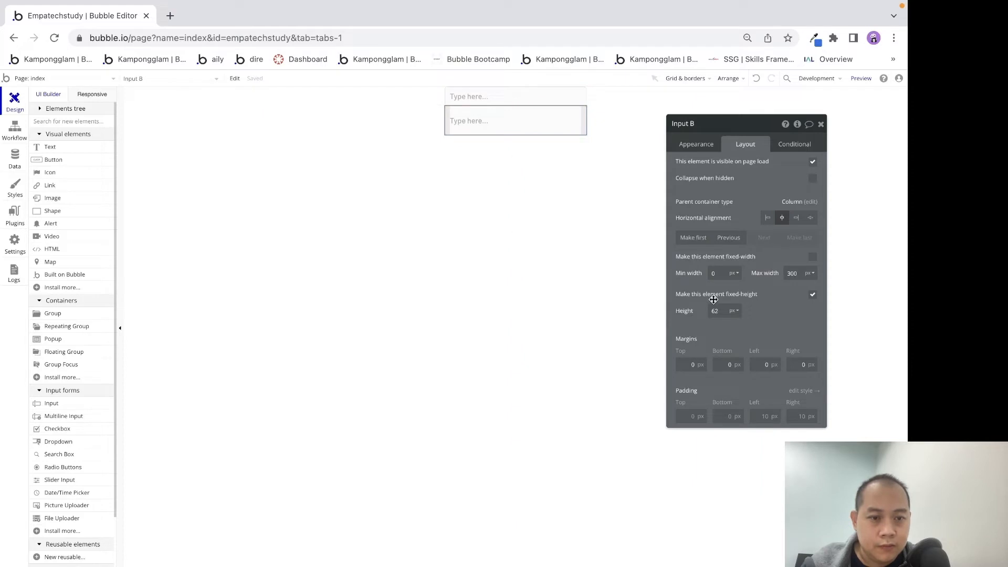
{"action": "left_click_drag", "start_coordinate": [722, 312], "coordinate": [678, 301]}
{"action": "type", "text": "40"}
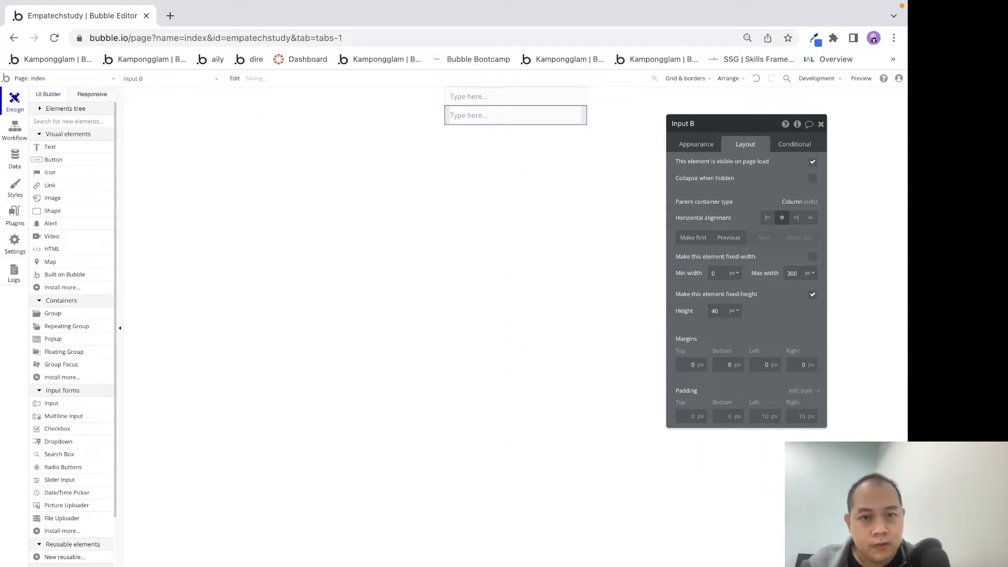
Set the upper input's placeholder to "Email".
{"action": "left_click", "coordinate": [580, 100]}
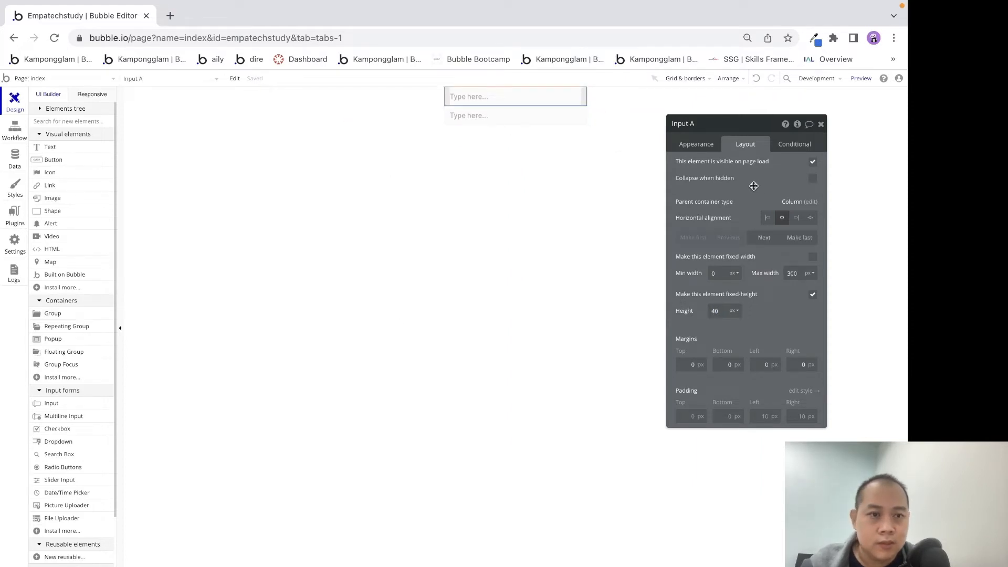
{"action": "left_click", "coordinate": [715, 146]}
{"action": "left_click", "coordinate": [769, 168]}
{"action": "key", "text": "ctrl+a"}
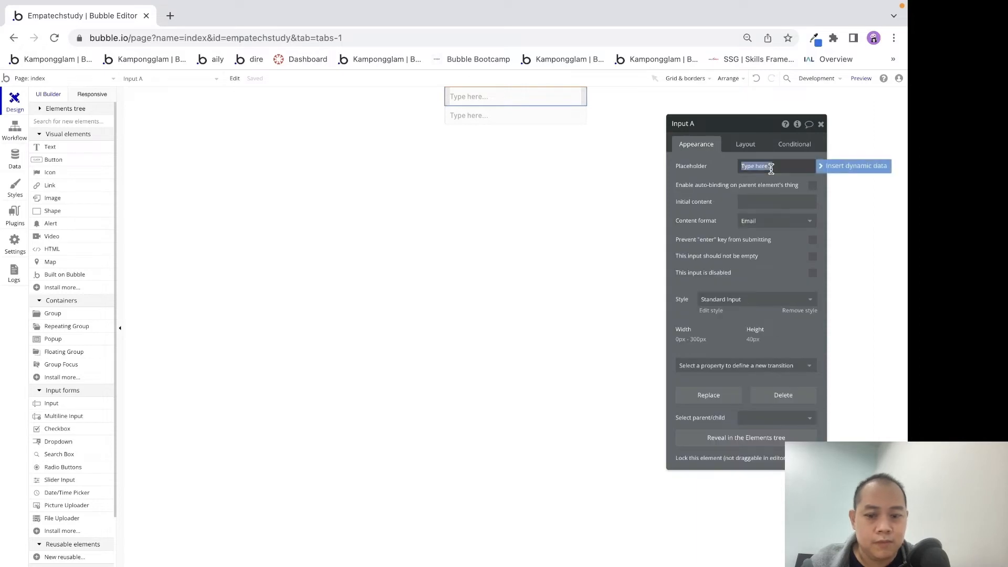
{"action": "type", "text": "Email"}
Set the lower input's placeholder to "Name" and move that input above the Email input.
{"action": "left_click", "coordinate": [532, 113]}
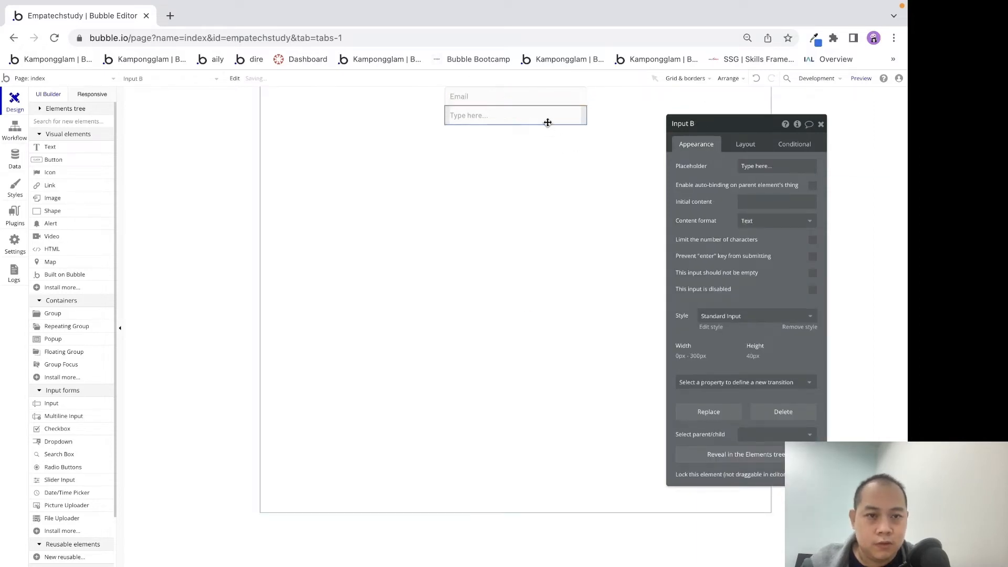
{"action": "left_click", "coordinate": [784, 169]}
{"action": "type", "text": "Name"}
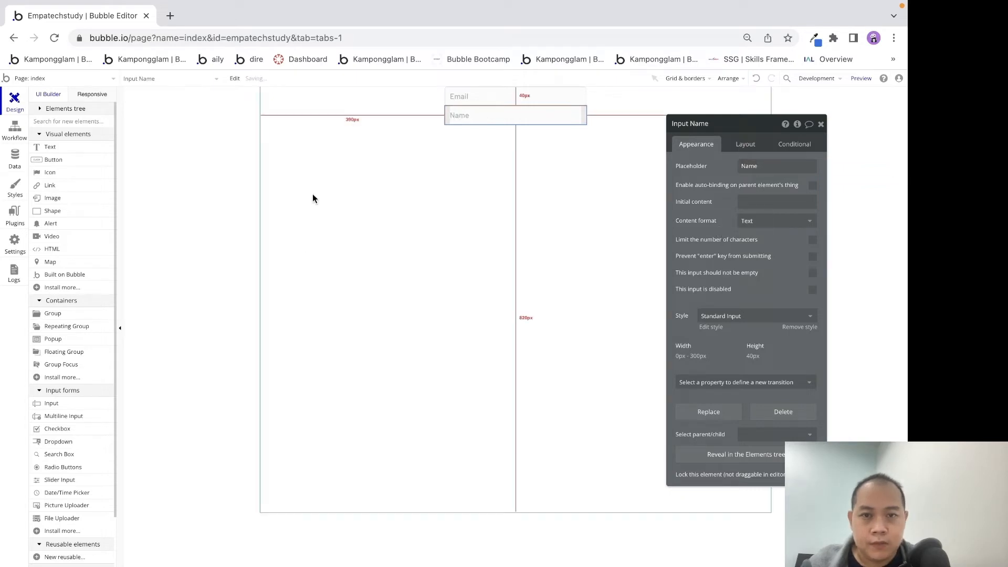
{"action": "left_click", "coordinate": [477, 193]}
{"action": "left_click_drag", "start_coordinate": [517, 118], "coordinate": [516, 89]}
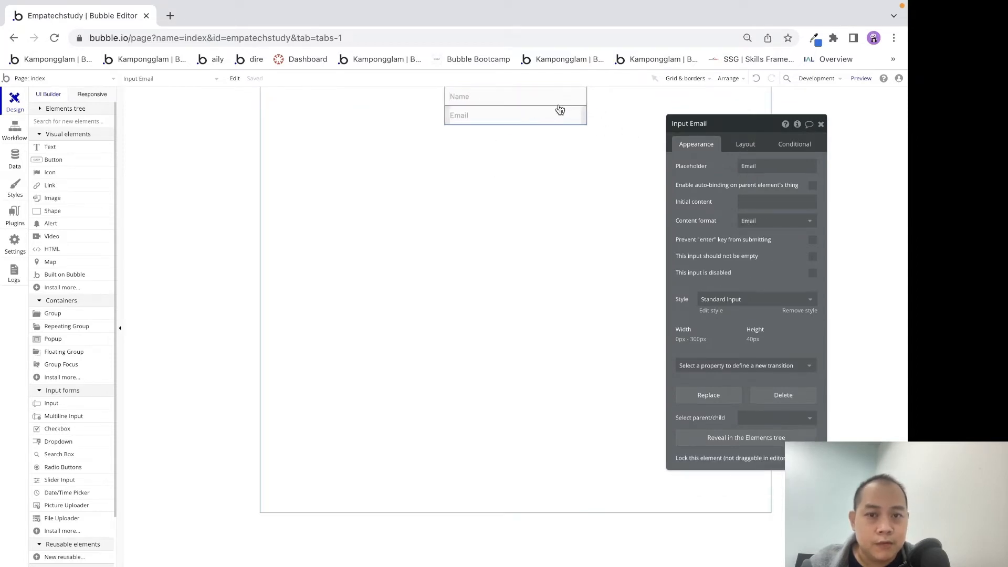
Centre the index page's contents vertically through its container alignment.
{"action": "left_click", "coordinate": [538, 193]}
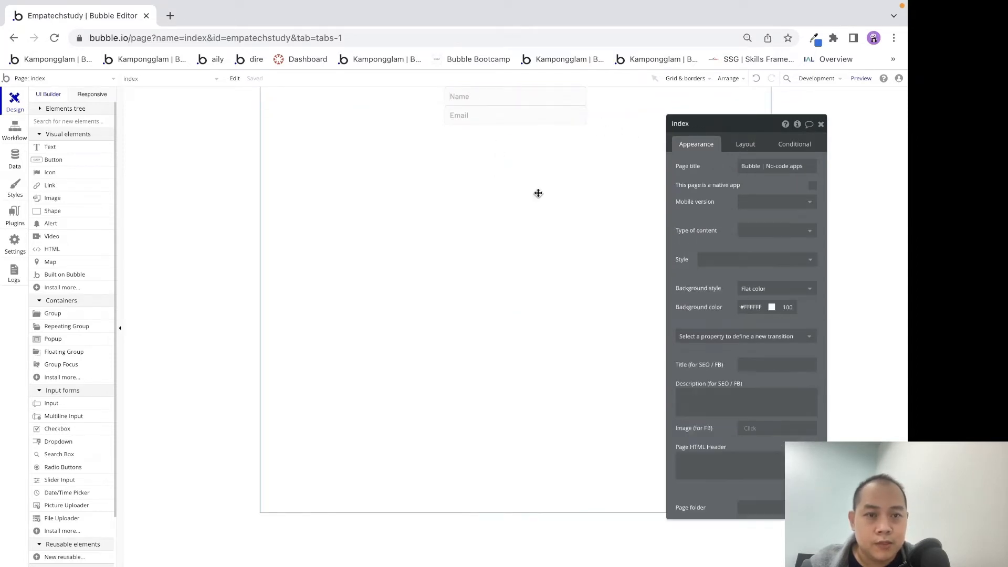
{"action": "left_click", "coordinate": [749, 148]}
{"action": "left_click", "coordinate": [758, 185]}
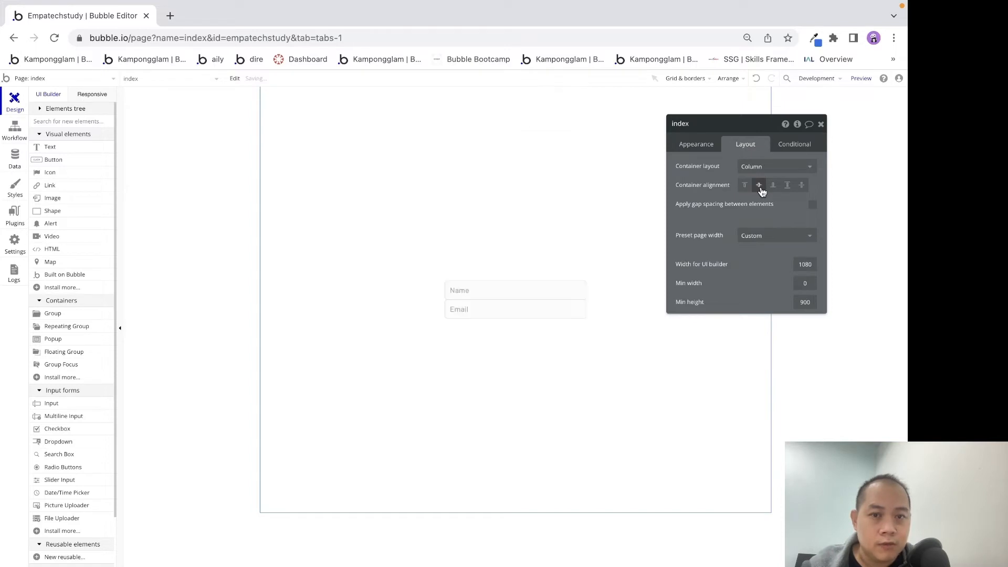
Give the Email input a top margin of 10 px to separate it from the Name input.
{"action": "left_click", "coordinate": [552, 290]}
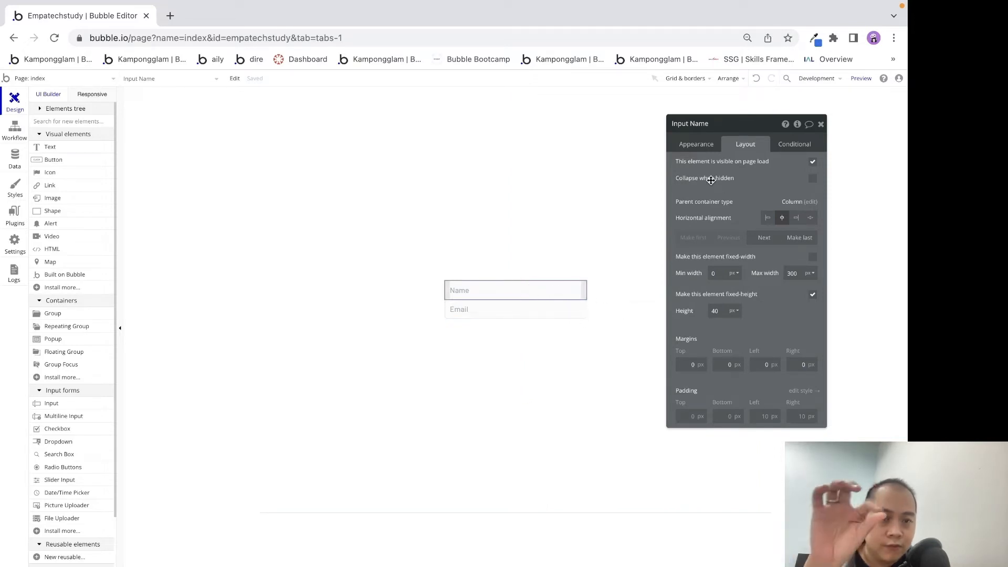
{"action": "left_click", "coordinate": [567, 310]}
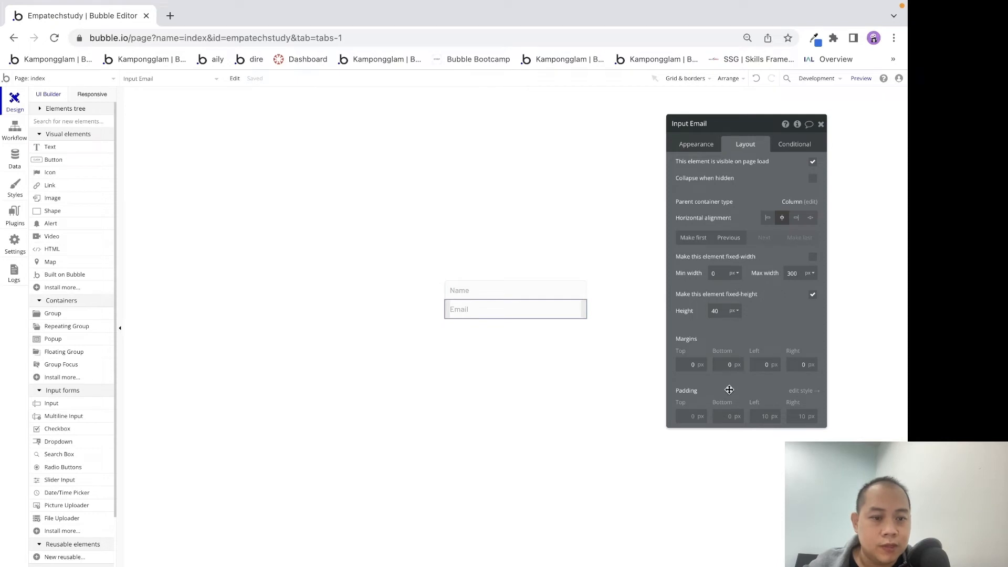
{"action": "left_click", "coordinate": [691, 364]}
{"action": "type", "text": "10"}
{"action": "left_click", "coordinate": [506, 466]}
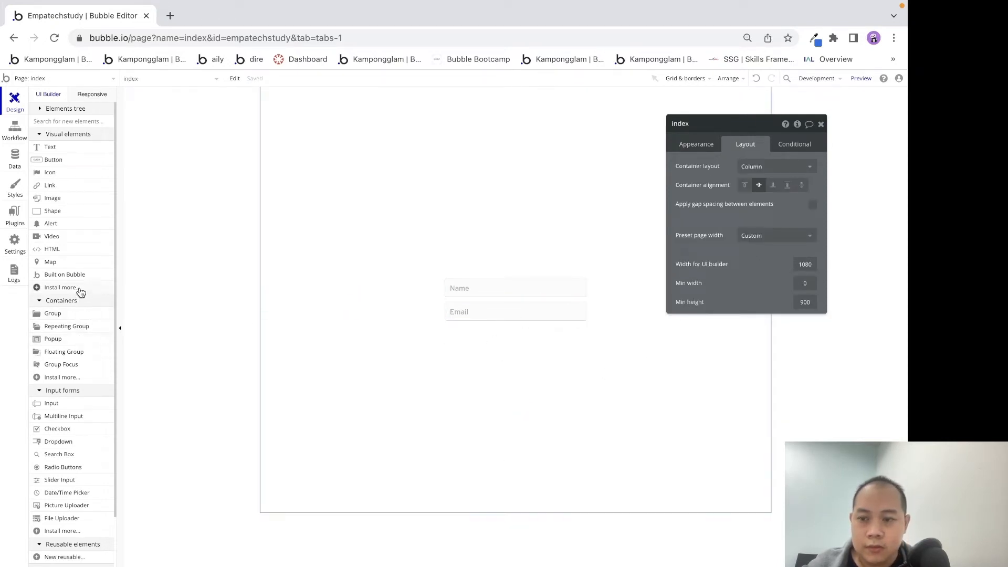
Add a button element about 284 by 46 px below the Email input.
{"action": "left_click", "coordinate": [84, 121]}
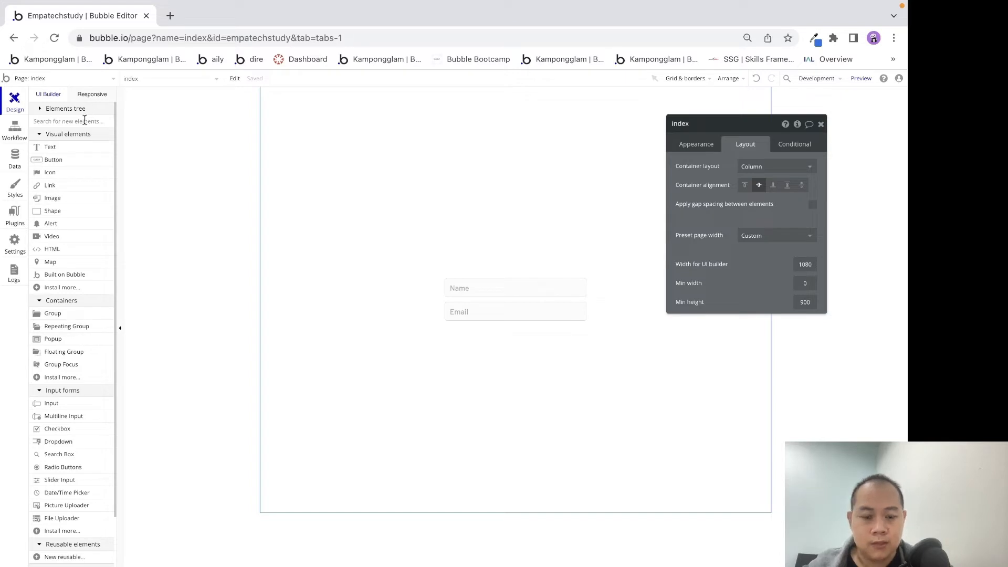
{"action": "type", "text": "but"}
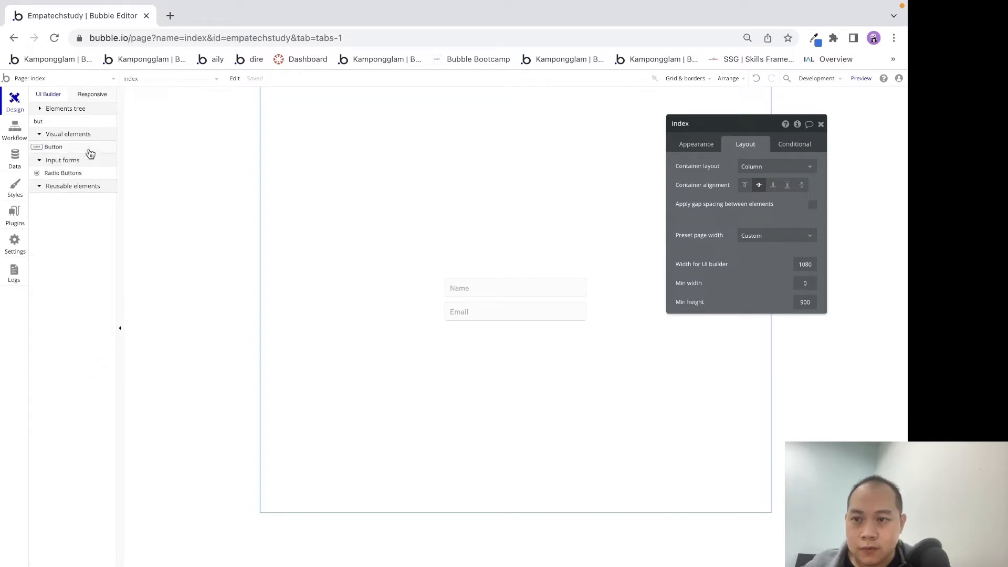
{"action": "left_click", "coordinate": [84, 148]}
{"action": "left_click_drag", "start_coordinate": [450, 337], "coordinate": [581, 362]}
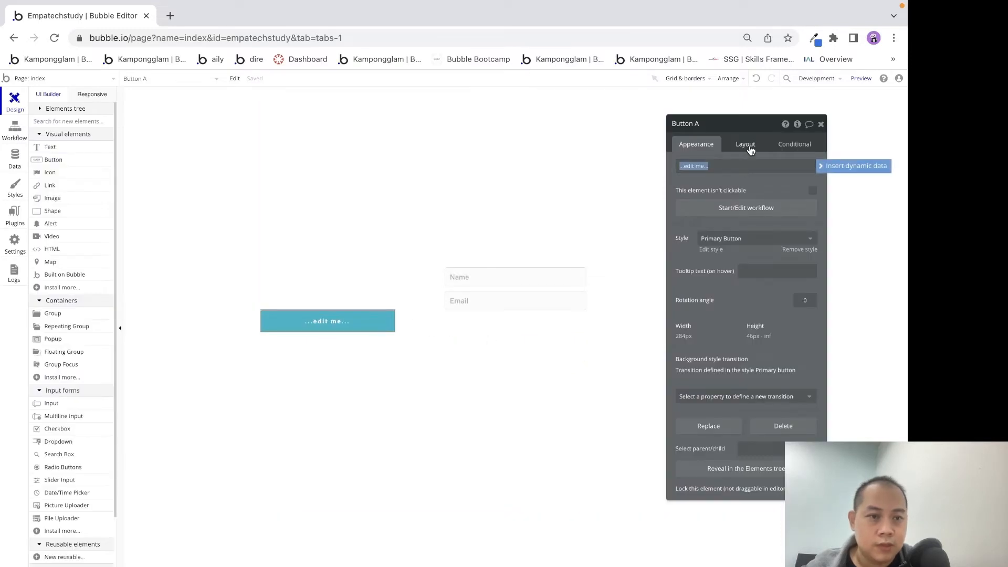
Centre the button horizontally and replace its fixed width with a minimum of 0 px and a maximum of 300 px.
{"action": "left_click", "coordinate": [745, 144]}
{"action": "left_click", "coordinate": [796, 220]}
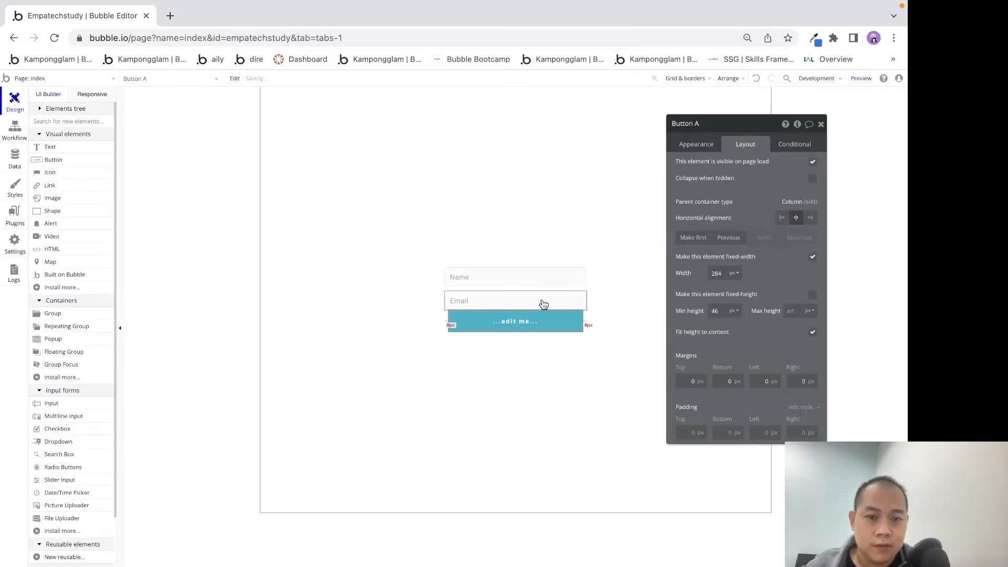
{"action": "left_click", "coordinate": [812, 256]}
{"action": "left_click_drag", "start_coordinate": [722, 271], "coordinate": [667, 252]}
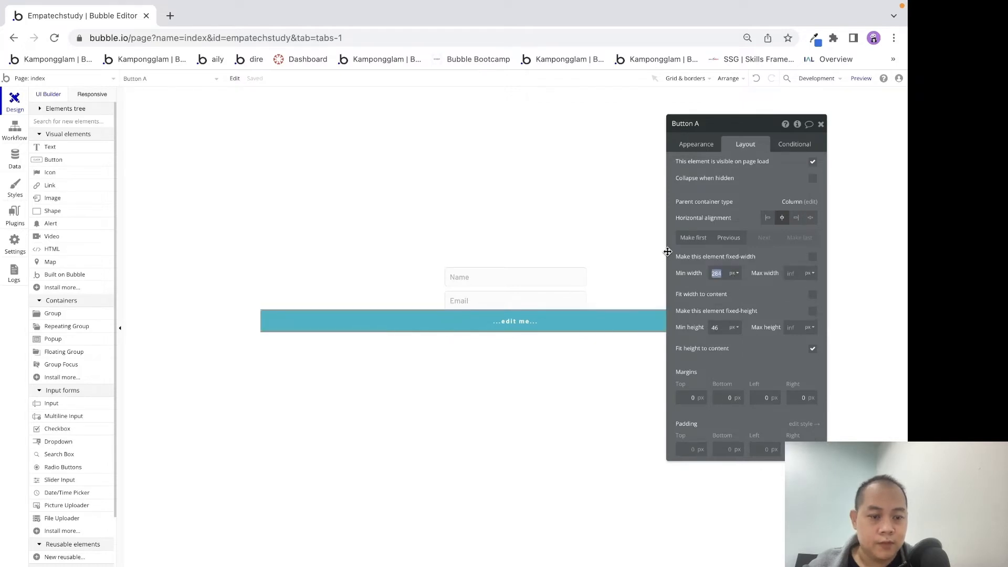
{"action": "type", "text": "0"}
{"action": "key", "text": "Tab"}
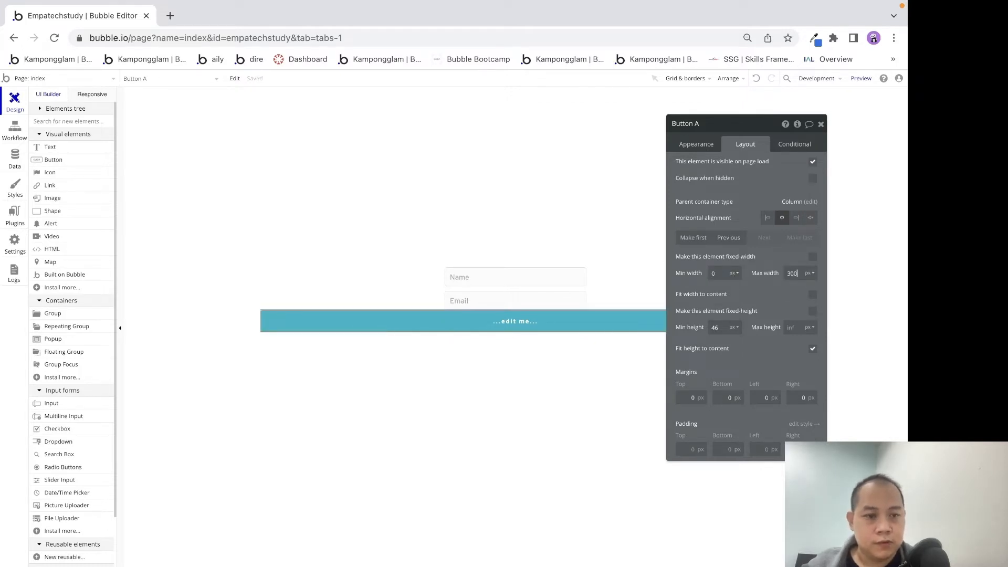
{"action": "key", "text": "Return"}
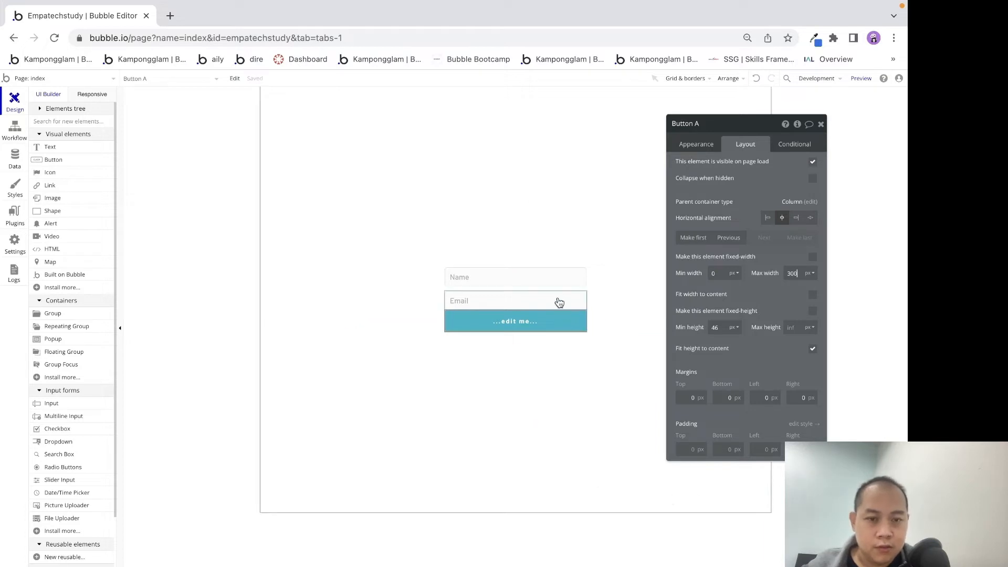
Check the Email input's height and set the button's minimum height to 40 px.
{"action": "left_click", "coordinate": [560, 302]}
{"action": "double_click", "coordinate": [715, 311]}
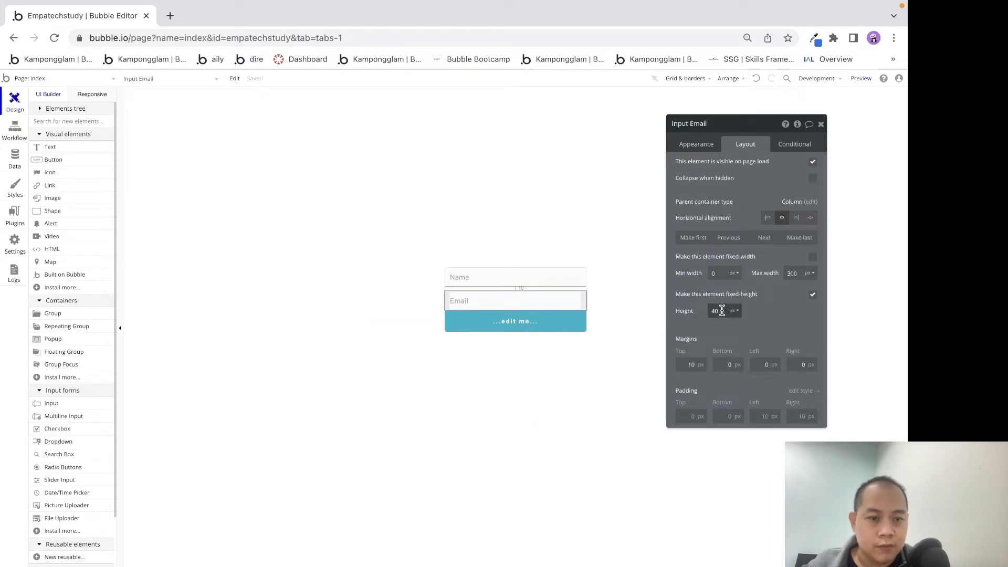
{"action": "left_click", "coordinate": [562, 327]}
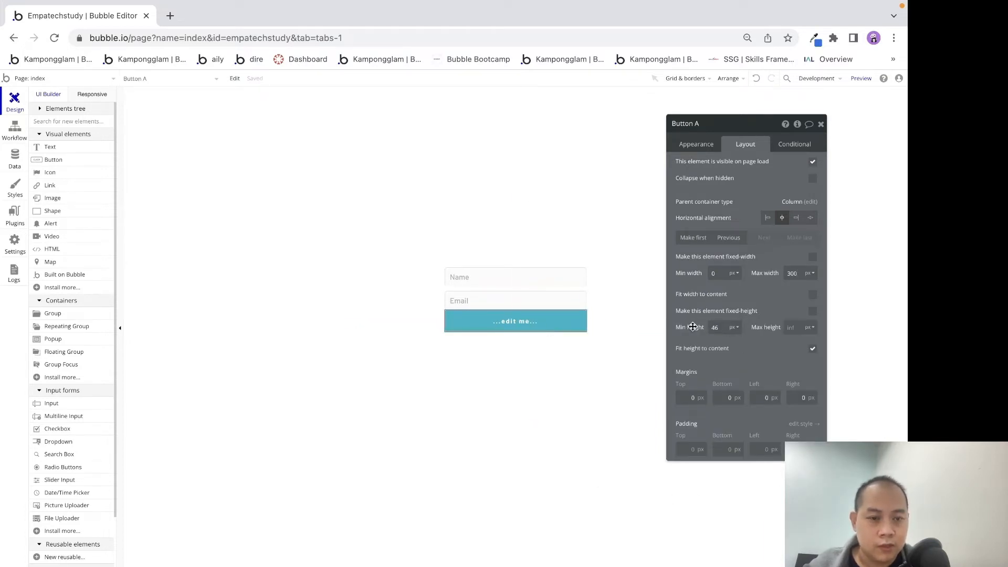
{"action": "left_click_drag", "start_coordinate": [720, 327], "coordinate": [694, 327]}
{"action": "type", "text": "40"}
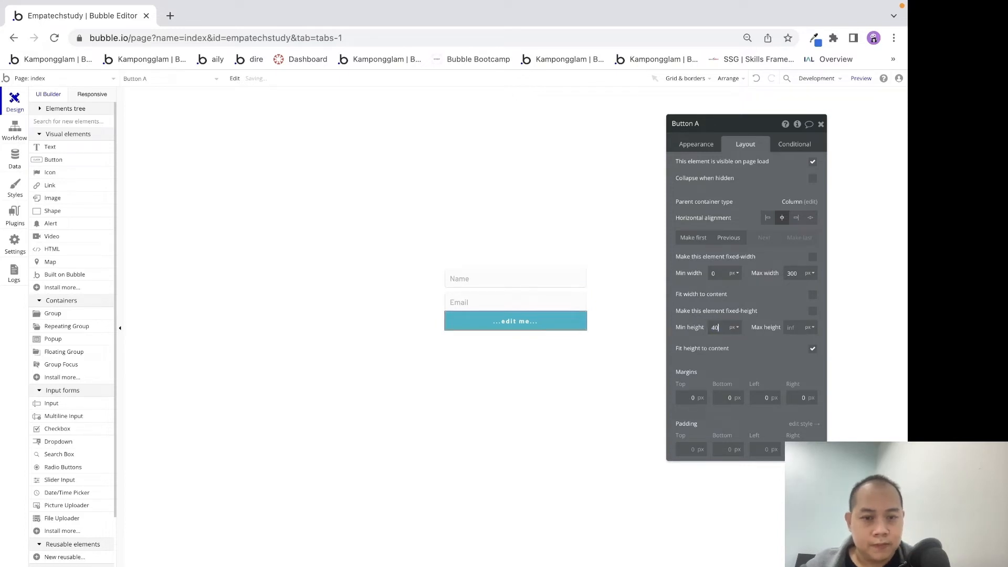
Give the button a top margin of 10 px to separate it from the Email input.
{"action": "left_click_drag", "start_coordinate": [694, 400], "coordinate": [686, 399]}
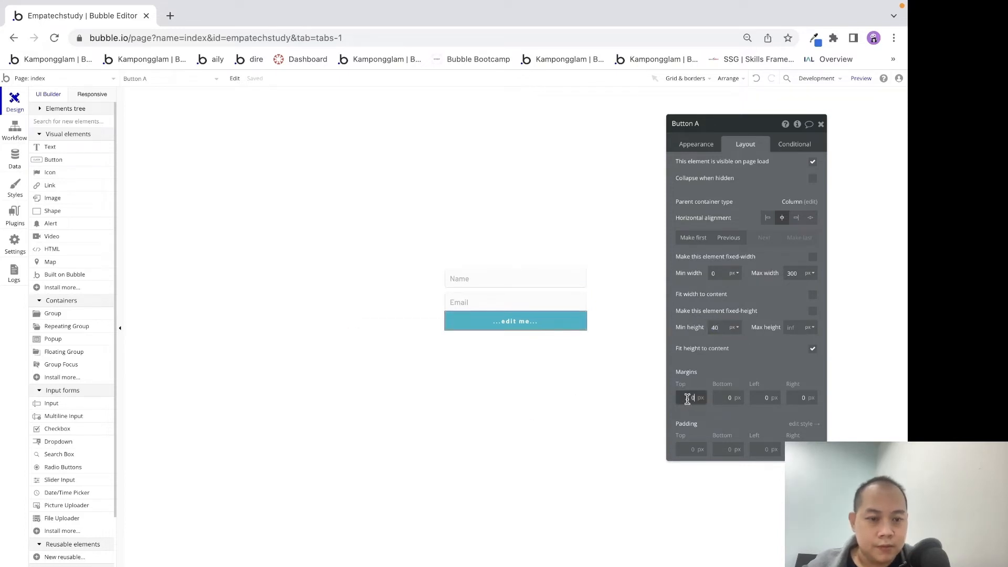
{"action": "type", "text": "10"}
{"action": "left_click", "coordinate": [725, 374]}
{"action": "left_click", "coordinate": [630, 368]}
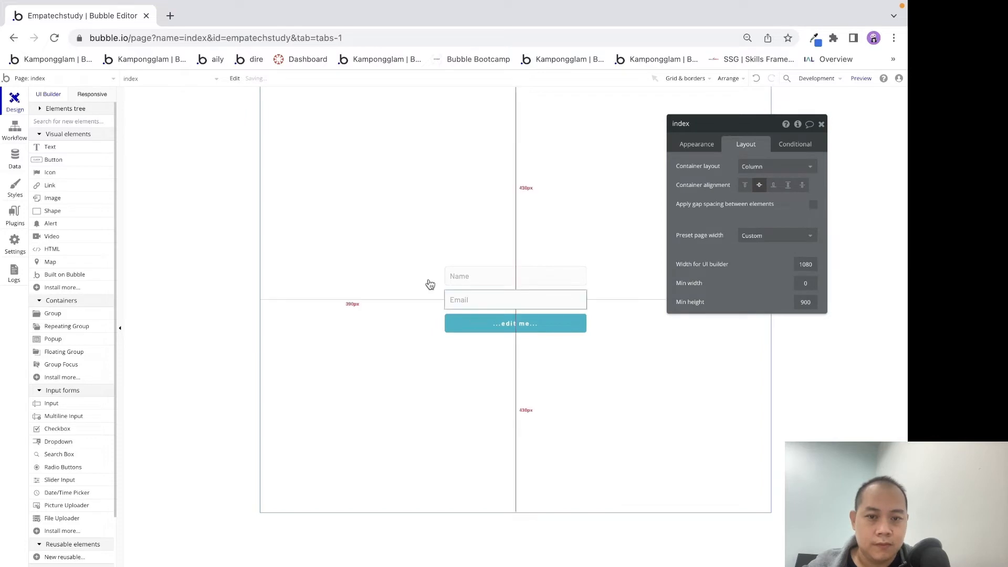
Change the button's label to "Submit".
{"action": "left_click", "coordinate": [549, 324]}
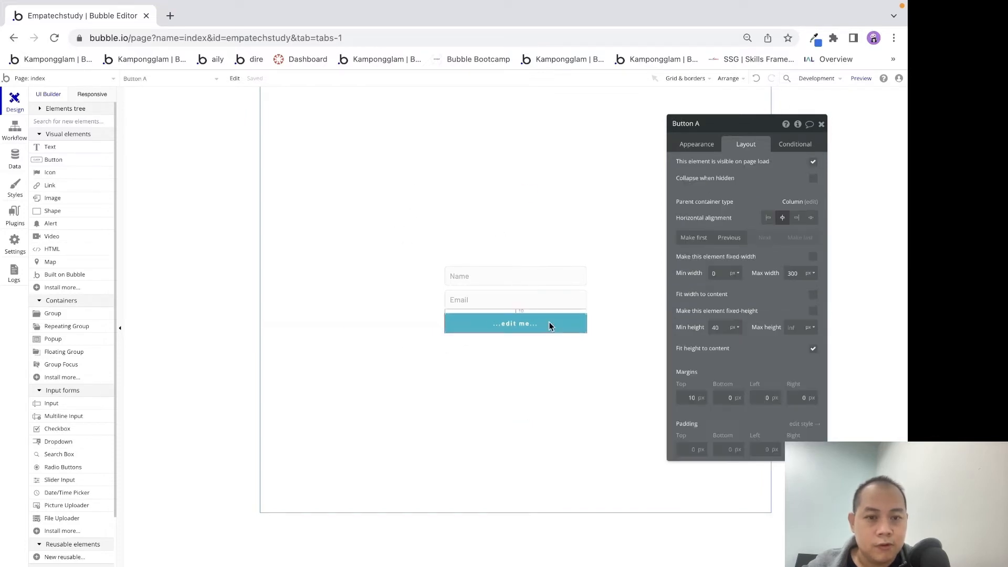
{"action": "left_click", "coordinate": [697, 144]}
{"action": "left_click", "coordinate": [730, 167]}
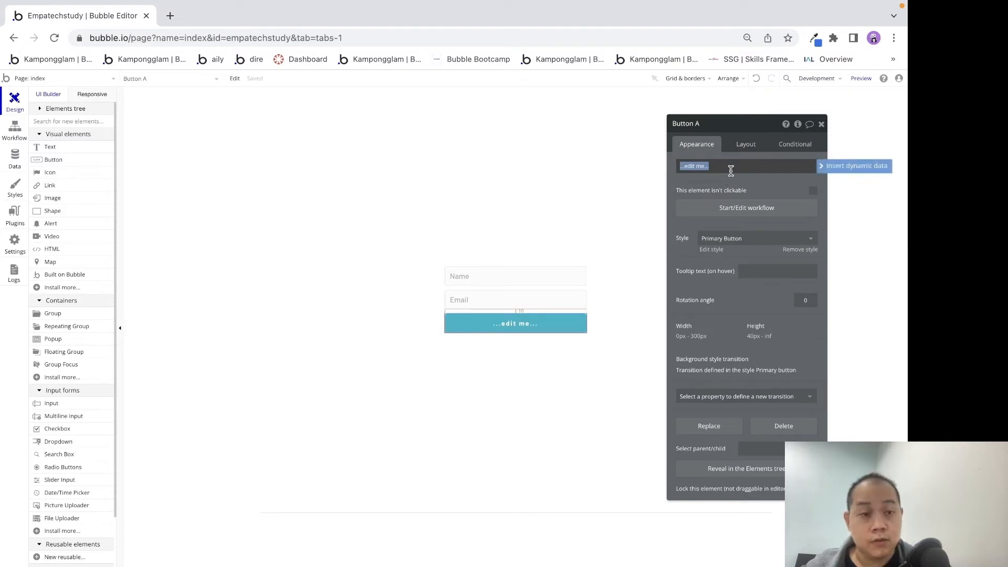
{"action": "type", "text": "Submit"}
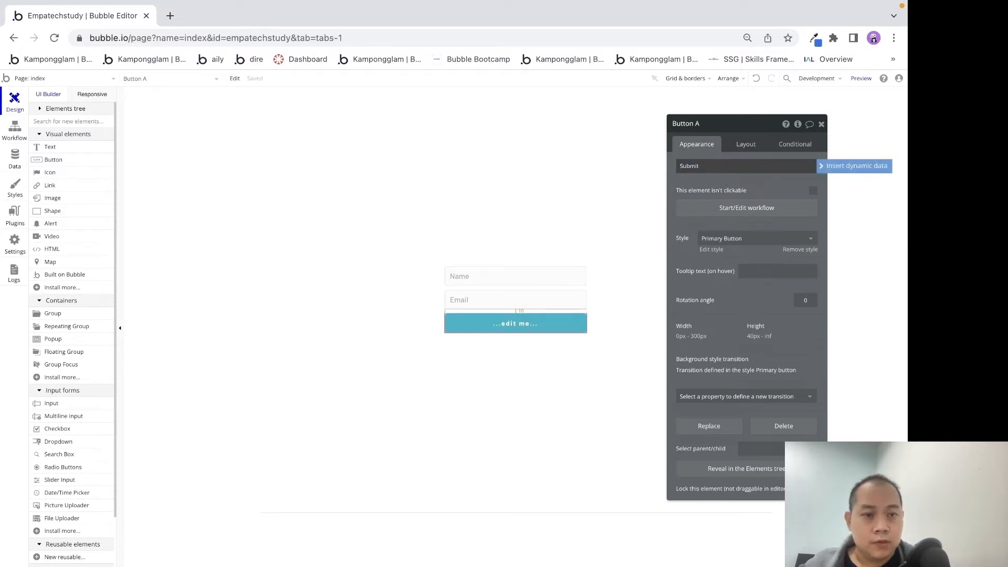
{"action": "left_click", "coordinate": [723, 256]}
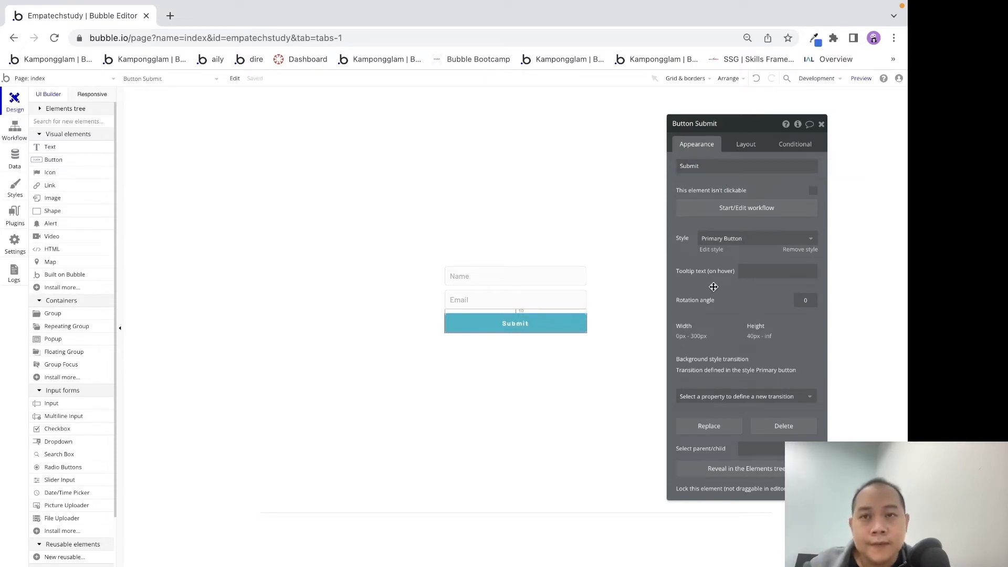
{"action": "left_click", "coordinate": [539, 347]}
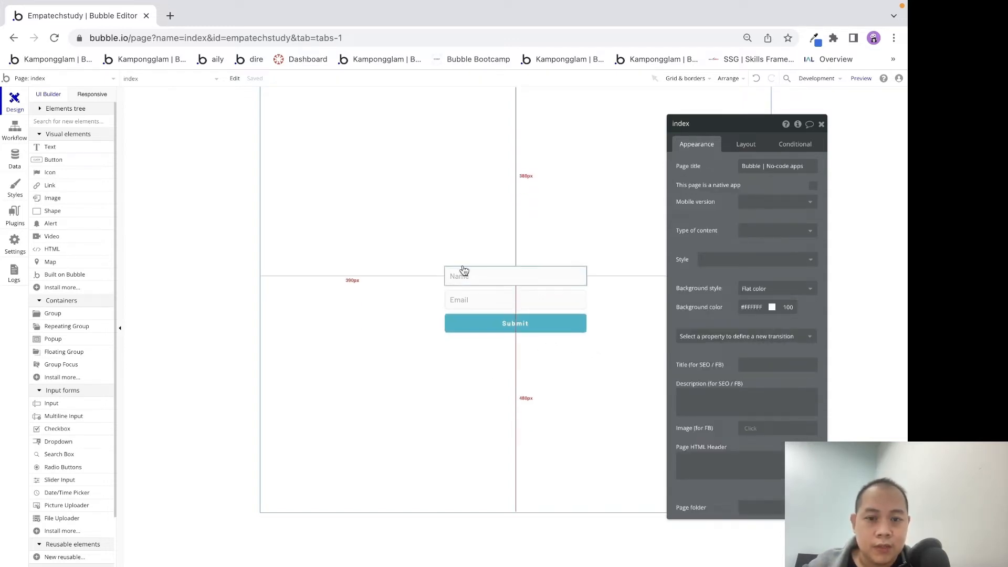
Create a new data type named "Lead" in the app's database.
{"action": "left_click", "coordinate": [15, 163]}
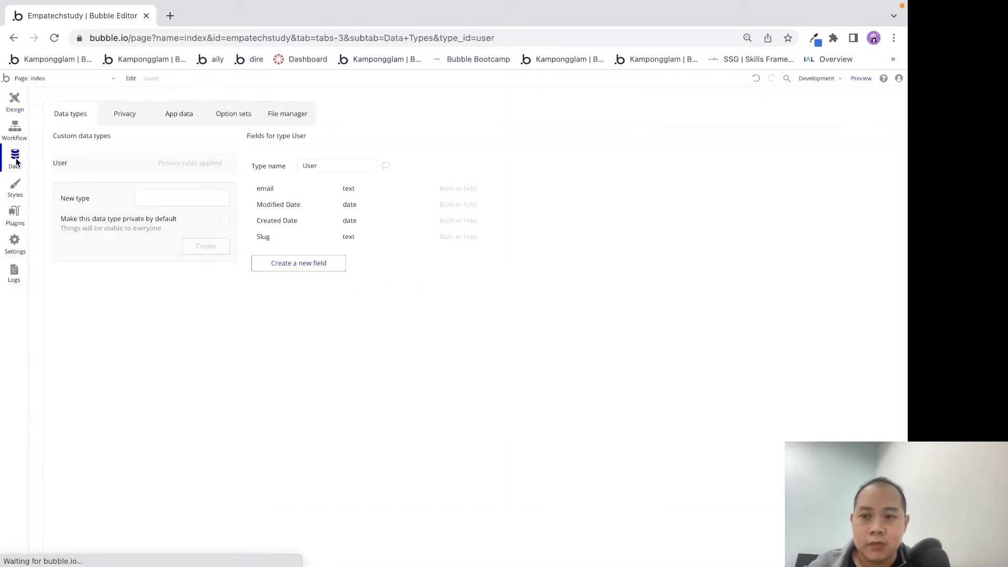
{"action": "left_click", "coordinate": [200, 205]}
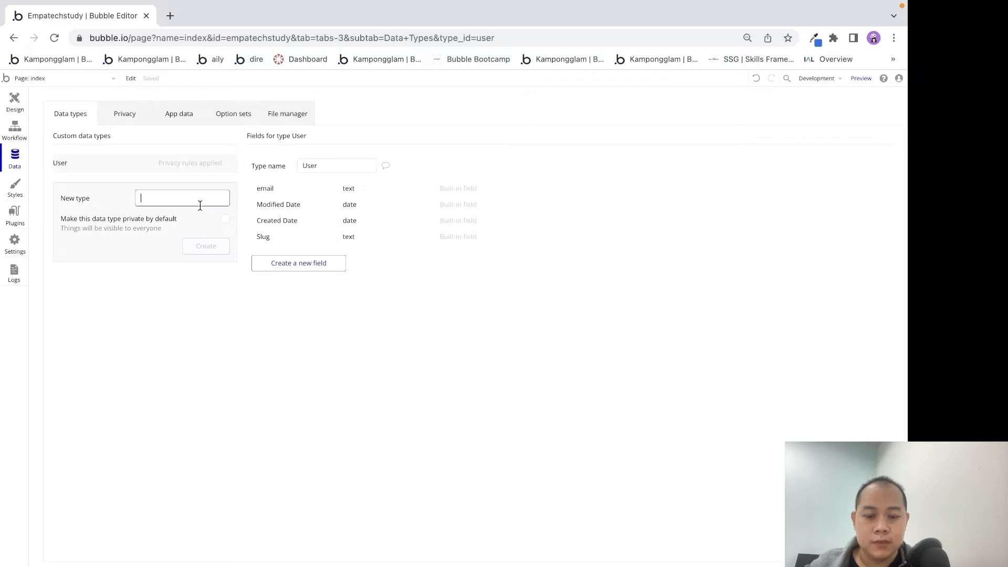
{"action": "type", "text": "Lead"}
{"action": "left_click", "coordinate": [209, 251]}
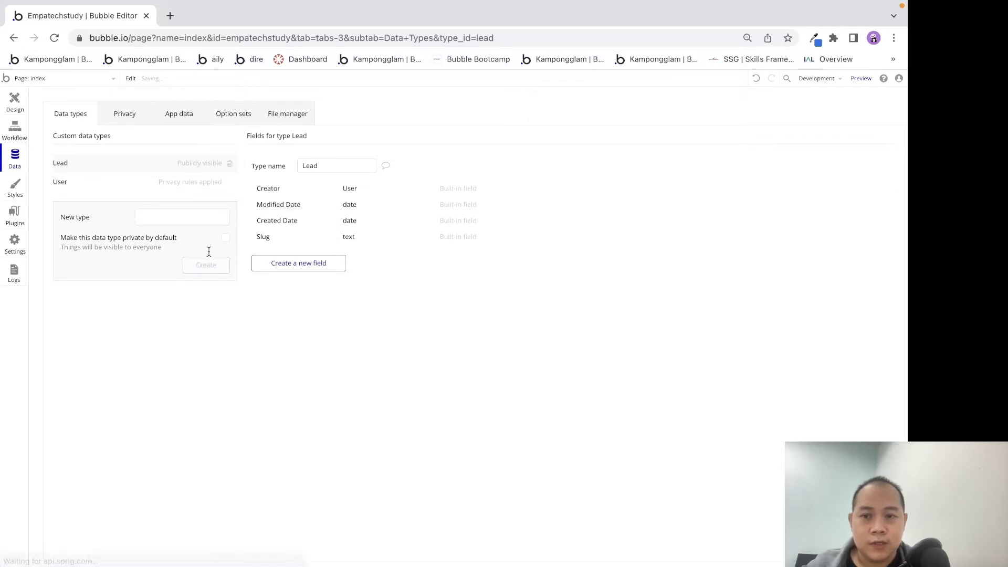
Add a text field called "Name" to the Lead data type.
{"action": "left_click", "coordinate": [328, 262]}
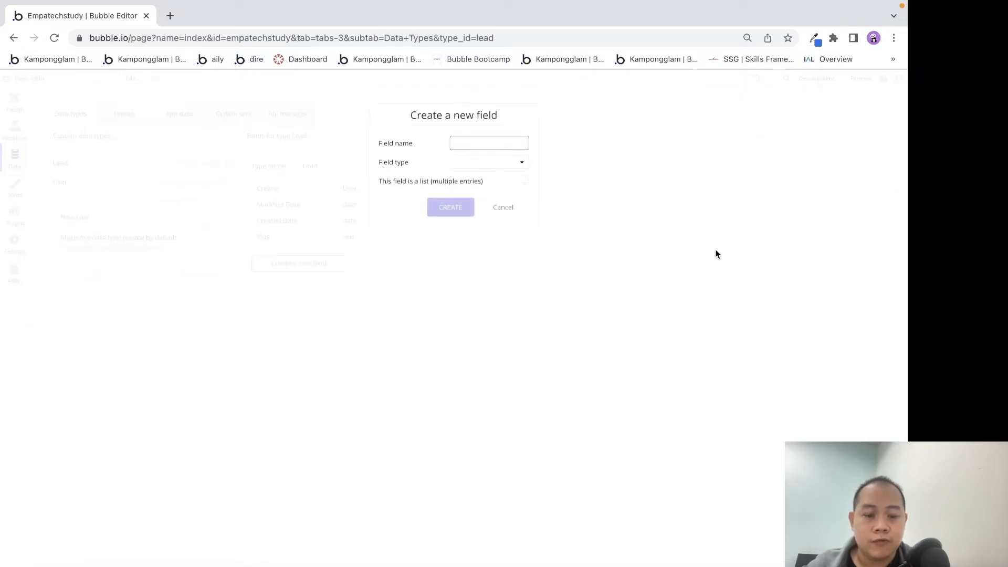
{"action": "type", "text": "Name"}
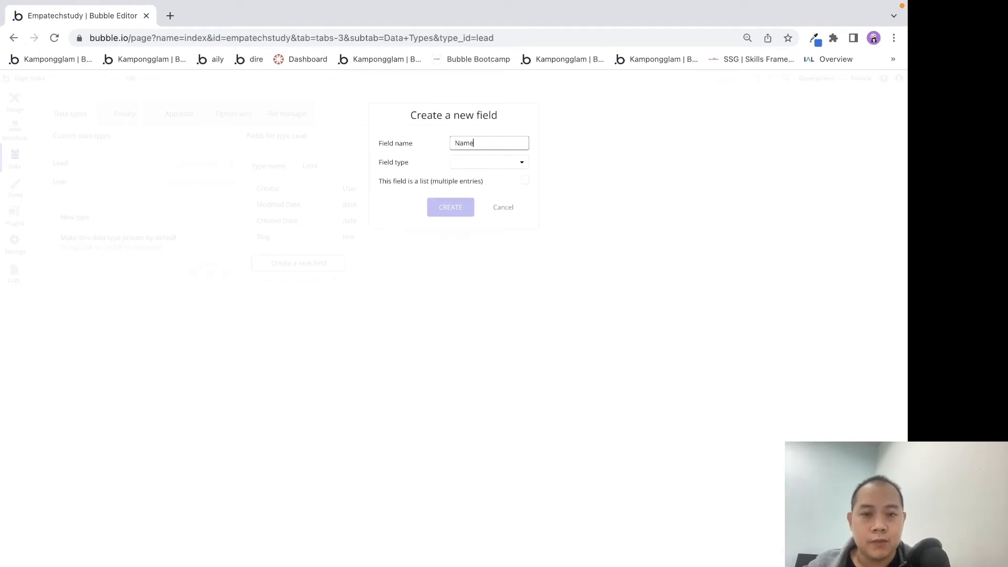
{"action": "left_click", "coordinate": [495, 179]}
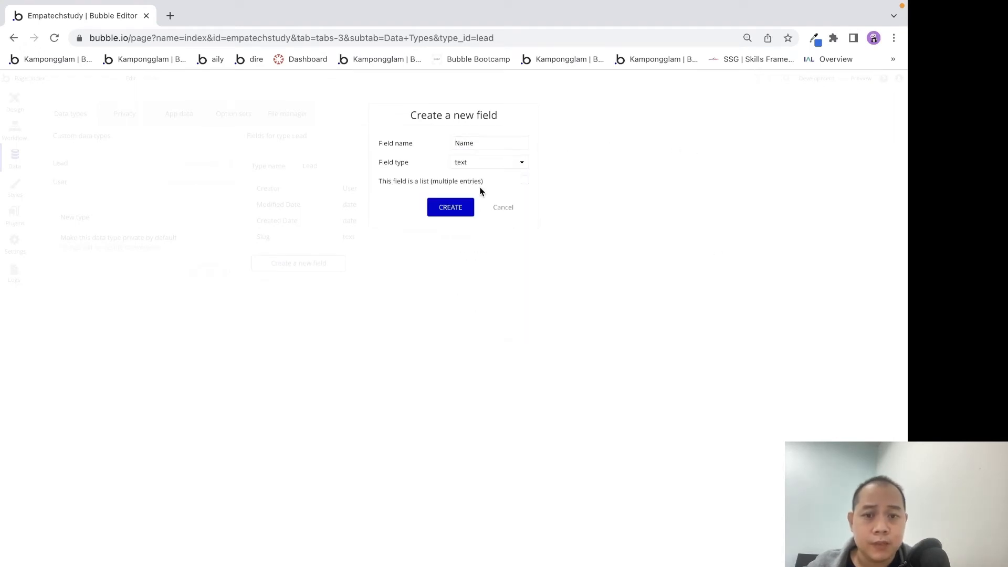
{"action": "left_click", "coordinate": [450, 207]}
Add a text field called "Email" to the Lead data type.
{"action": "left_click", "coordinate": [305, 282]}
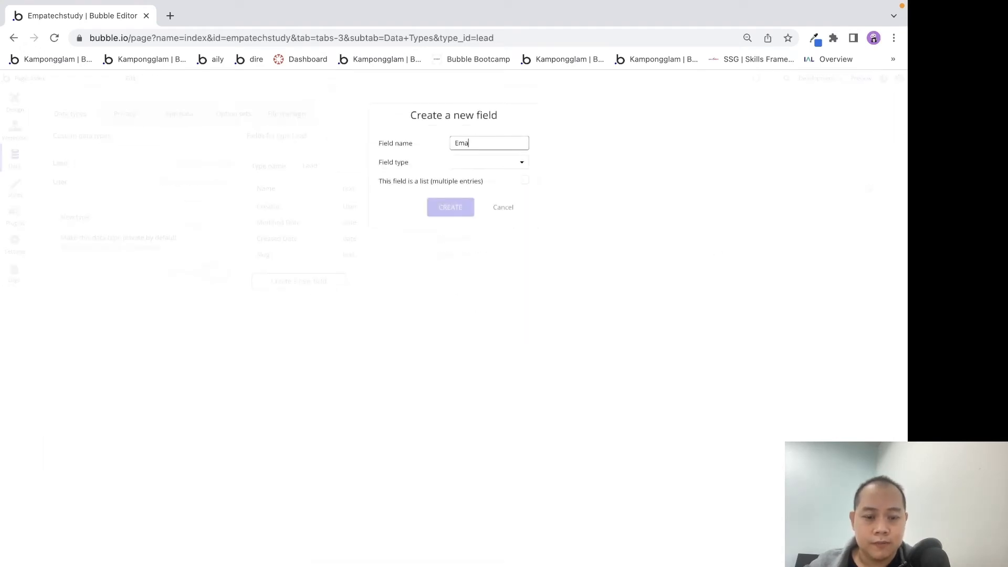
{"action": "type", "text": "Email"}
{"action": "left_click", "coordinate": [473, 165]}
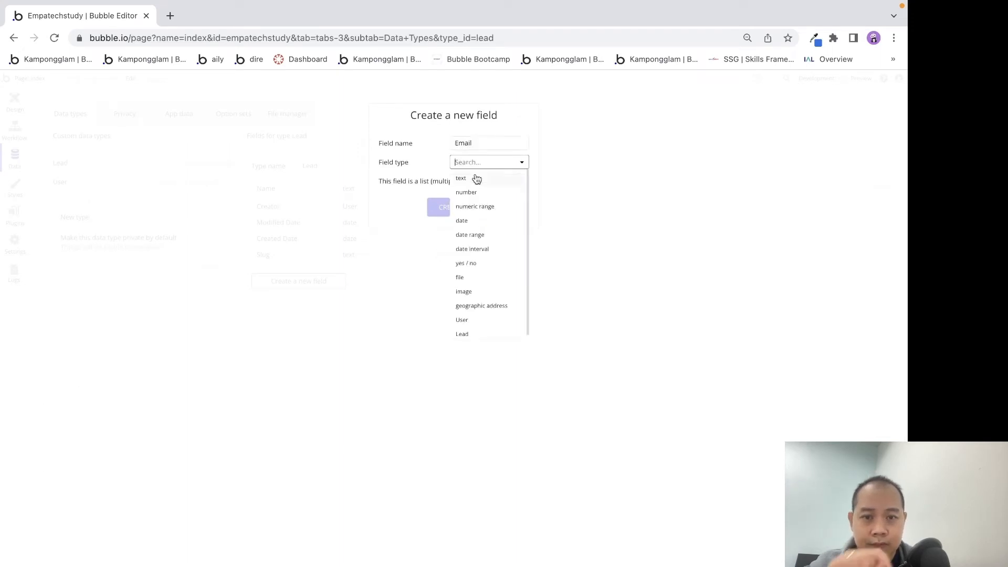
{"action": "left_click", "coordinate": [475, 178]}
{"action": "left_click", "coordinate": [450, 208]}
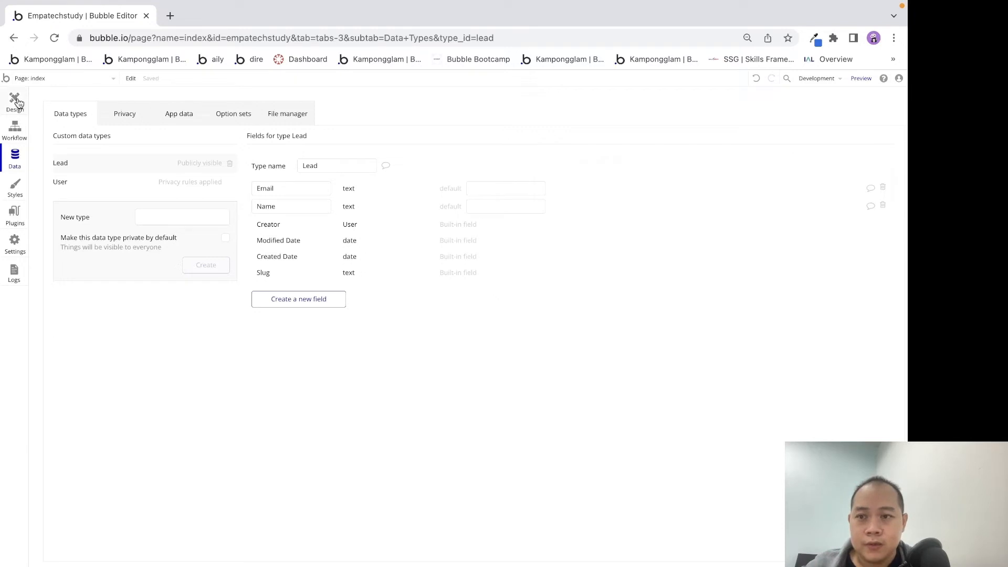
Start a workflow for the Submit button with a Create a new thing action of type Lead.
{"action": "left_click", "coordinate": [15, 102]}
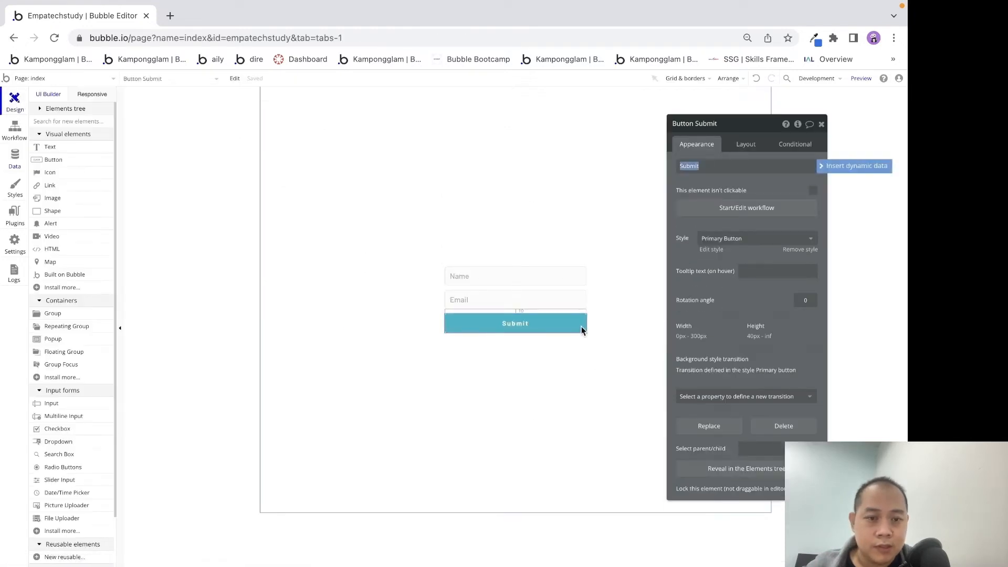
{"action": "left_click", "coordinate": [726, 209]}
{"action": "left_click", "coordinate": [112, 198]}
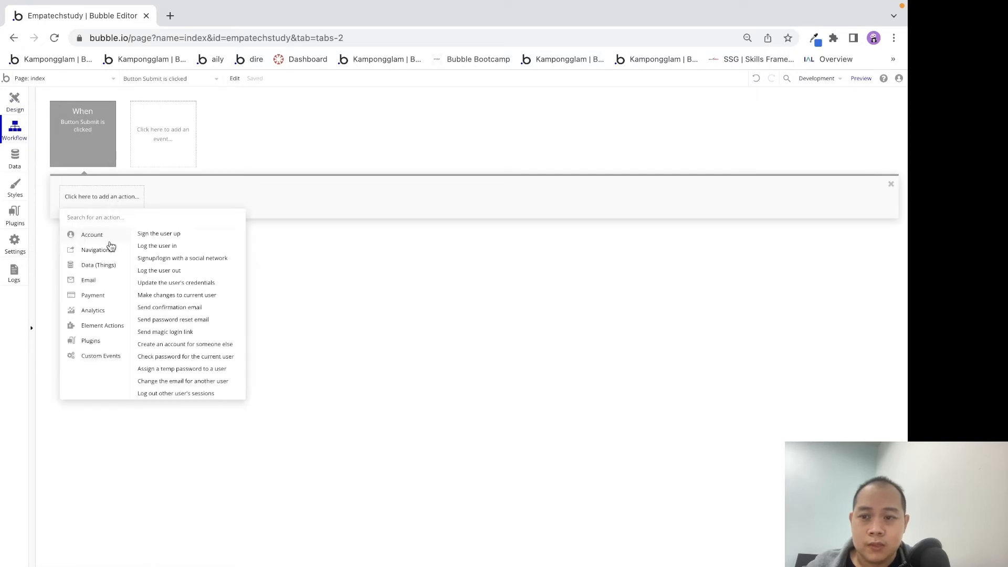
{"action": "mouse_move", "coordinate": [109, 266]}
{"action": "left_click", "coordinate": [142, 233]}
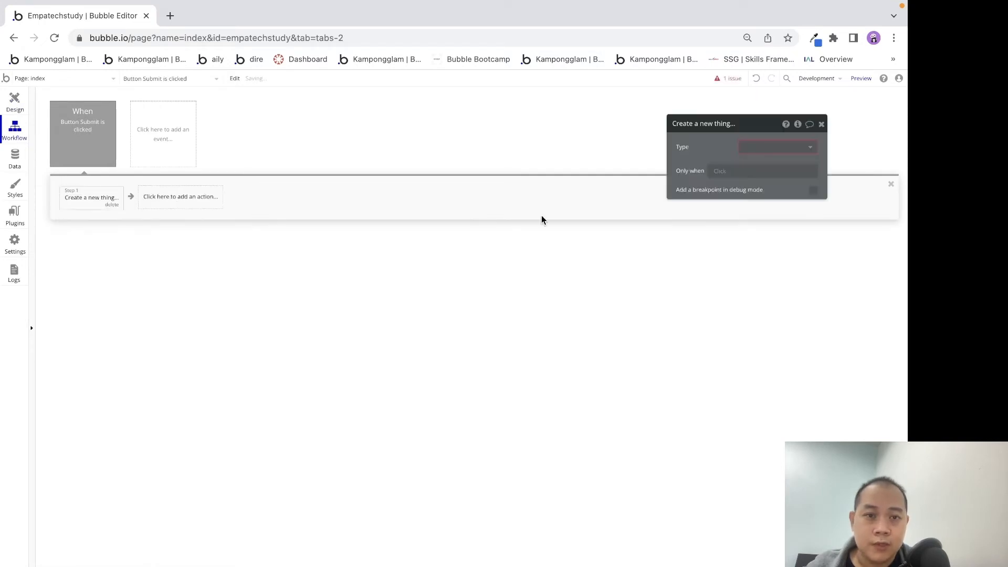
{"action": "left_click", "coordinate": [767, 154]}
{"action": "left_click", "coordinate": [771, 160]}
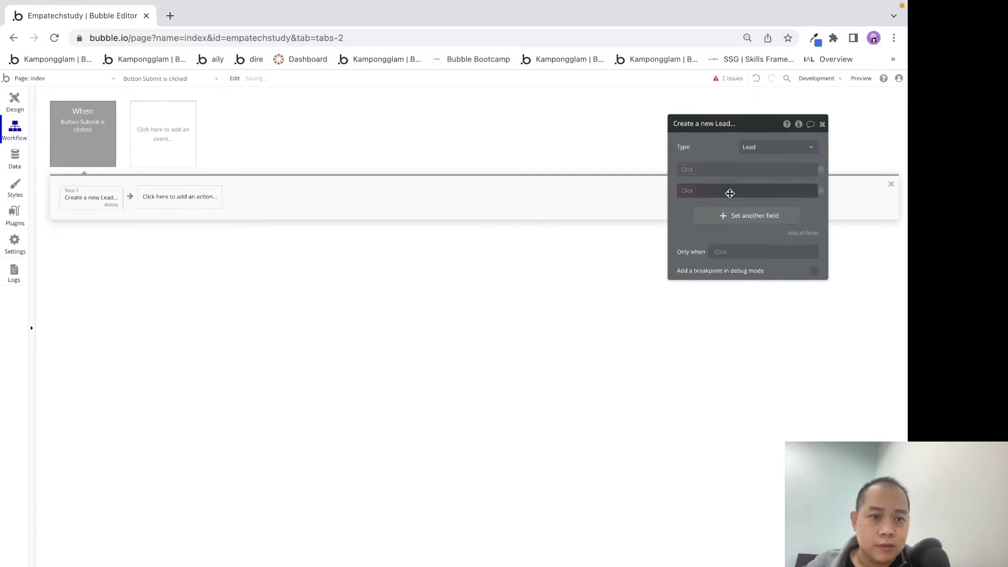
Add the Email and Name fields to the action that creates a new Lead.
{"action": "left_click", "coordinate": [687, 169]}
{"action": "left_click", "coordinate": [691, 181]}
{"action": "left_click", "coordinate": [691, 190]}
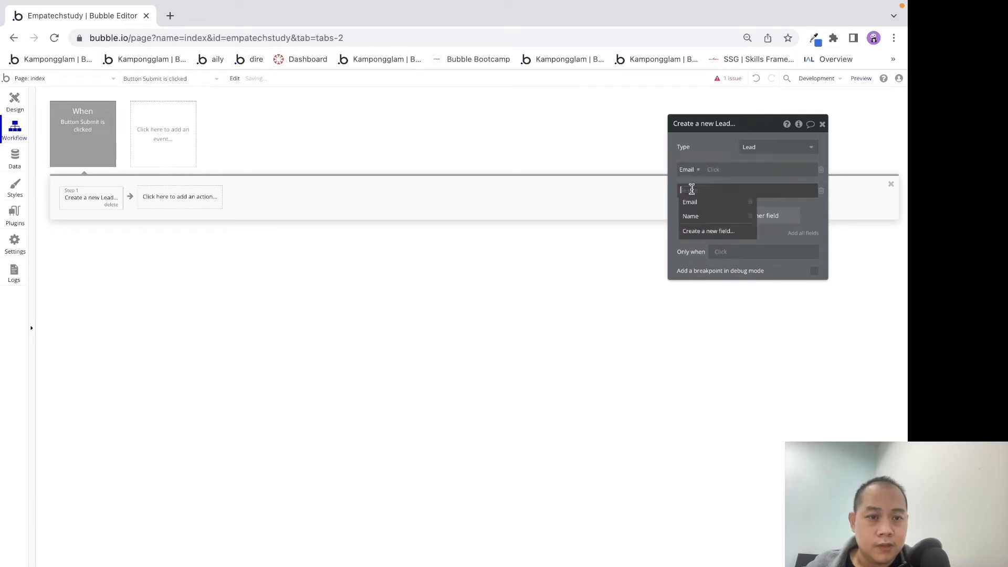
{"action": "left_click", "coordinate": [692, 216]}
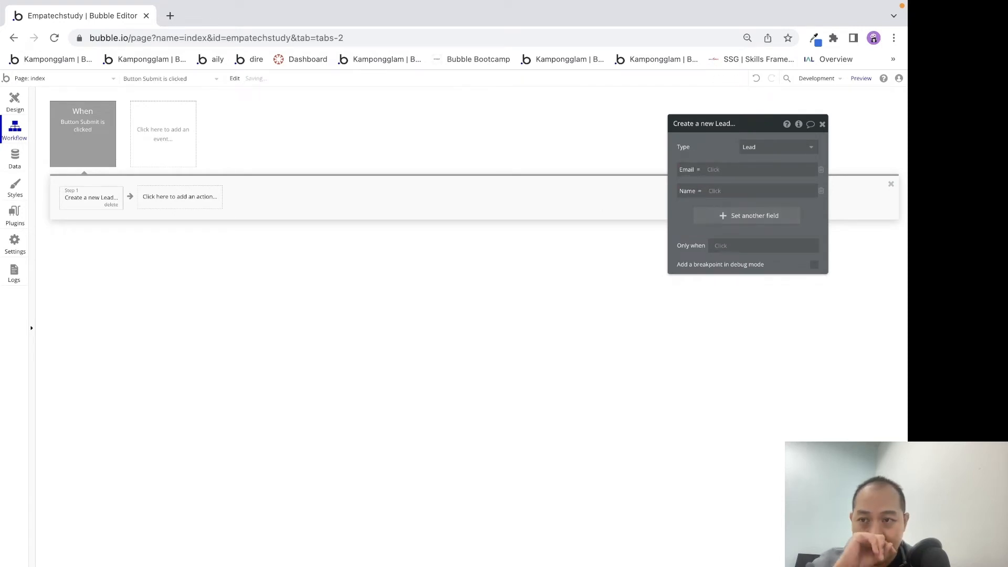
Return to the index page design and check the element names of the Email and Name inputs.
{"action": "left_click", "coordinate": [20, 106]}
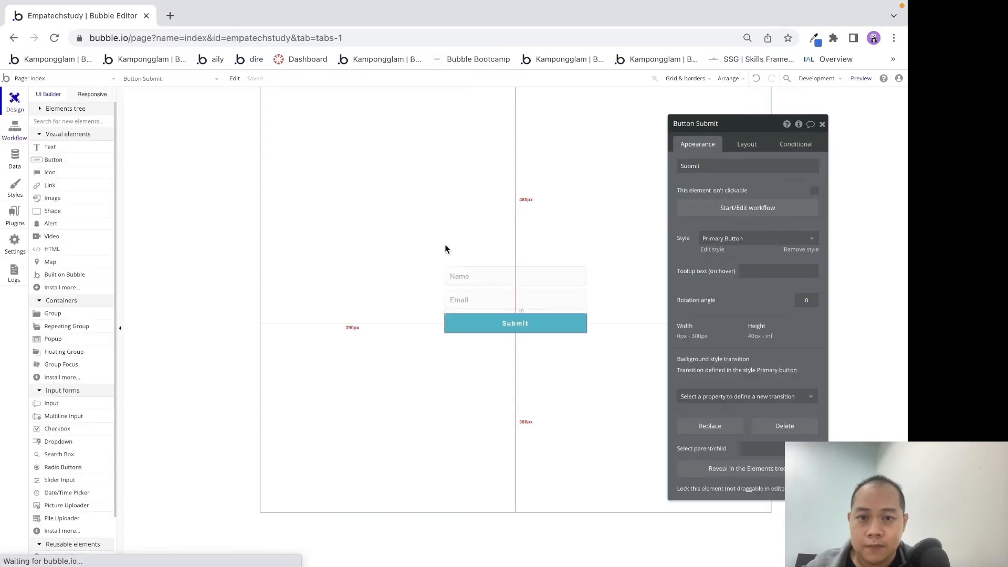
{"action": "left_click", "coordinate": [487, 299]}
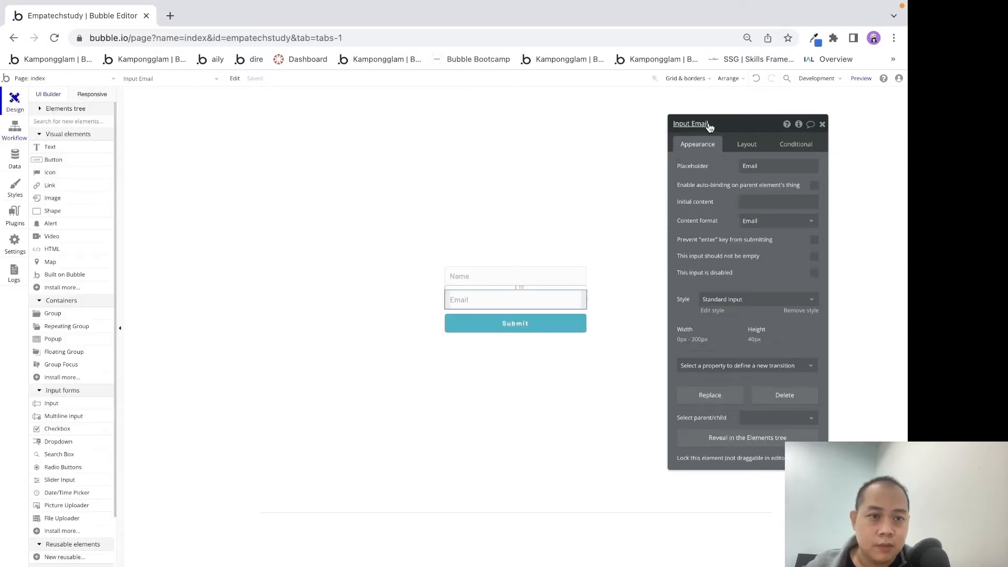
{"action": "left_click", "coordinate": [567, 272]}
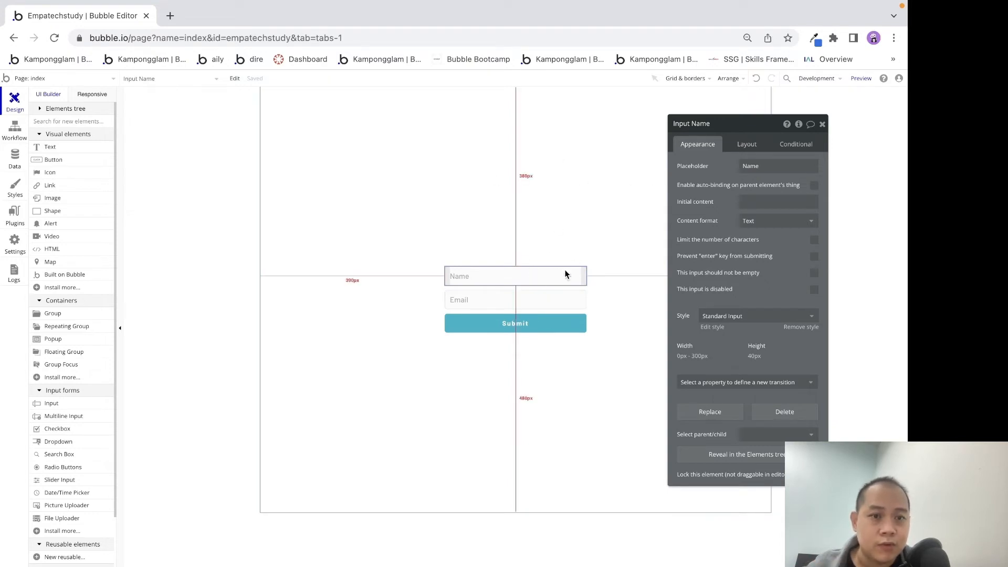
{"action": "left_click", "coordinate": [528, 300]}
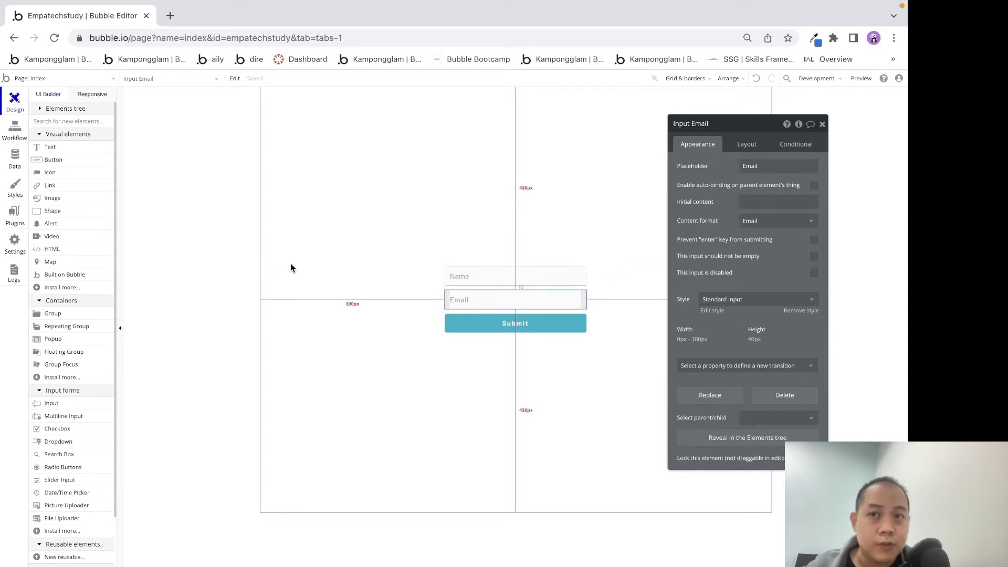
Set the new Lead's Email field to Input Email's value and its Name field to Input Name's value.
{"action": "left_click", "coordinate": [11, 131]}
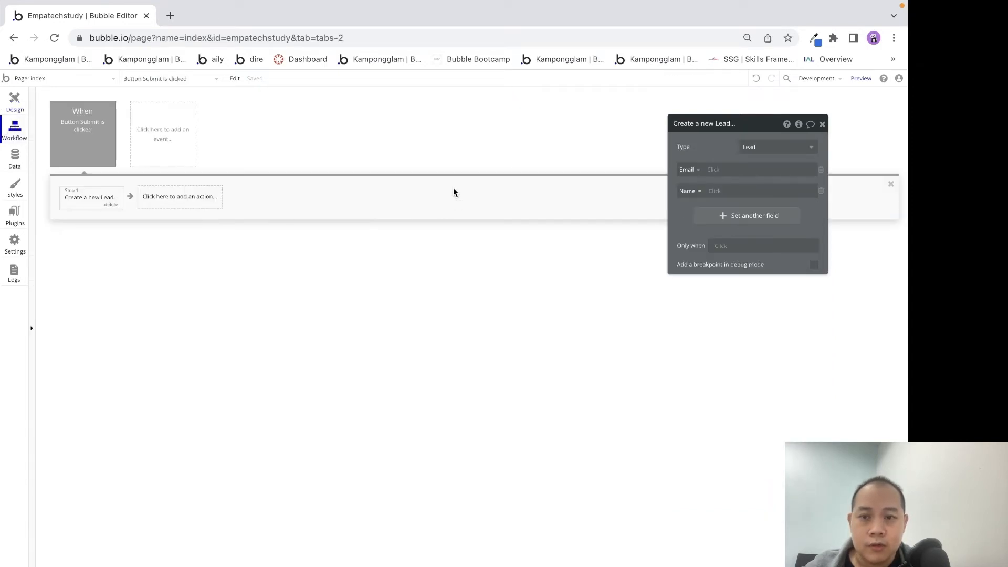
{"action": "left_click", "coordinate": [709, 172]}
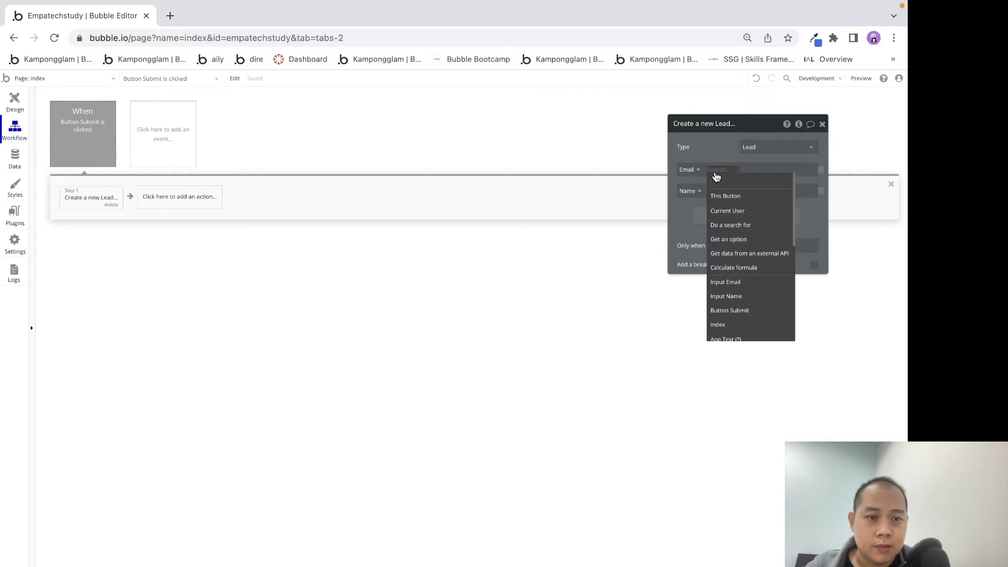
{"action": "left_click", "coordinate": [764, 282]}
{"action": "left_click", "coordinate": [773, 181]}
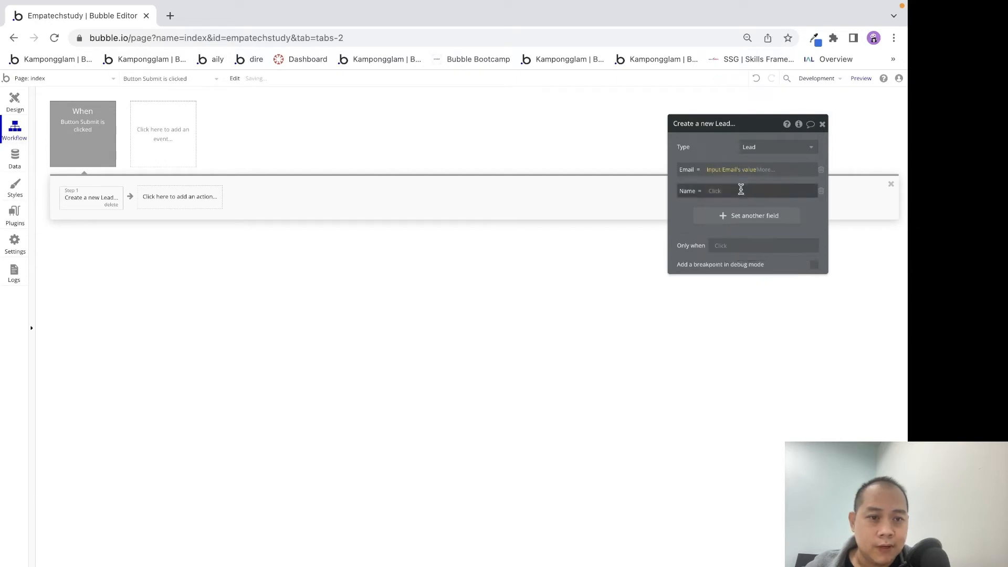
{"action": "left_click", "coordinate": [713, 191]}
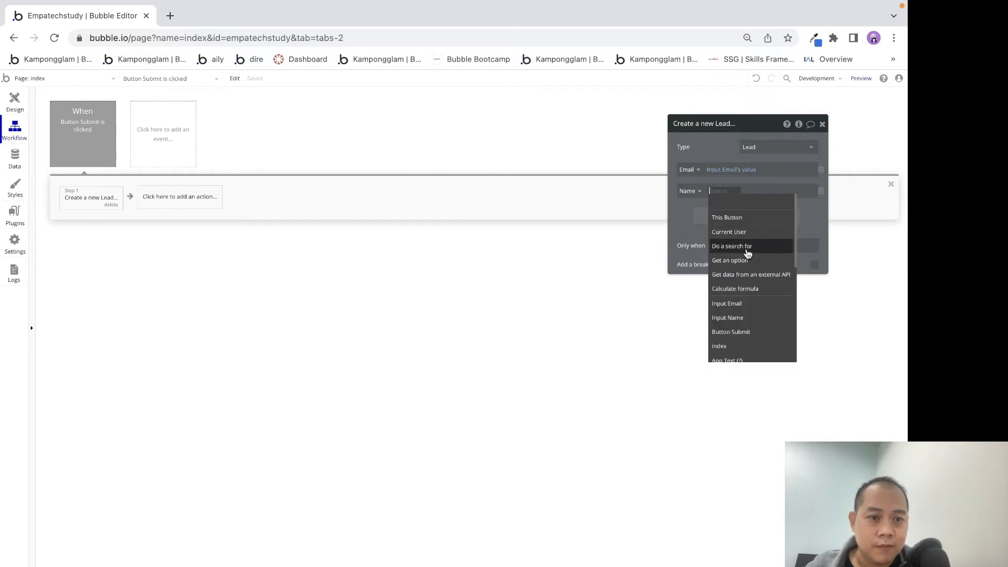
{"action": "left_click", "coordinate": [753, 317]}
{"action": "left_click", "coordinate": [769, 202]}
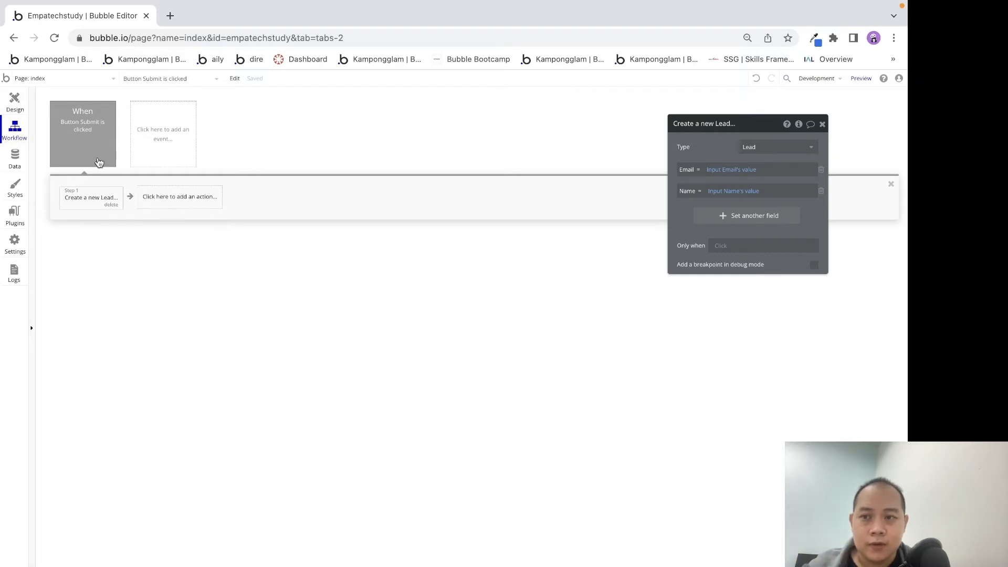
Add a Reset relevant inputs action after the Create a new Lead step in the Submit button's workflow.
{"action": "left_click", "coordinate": [14, 105]}
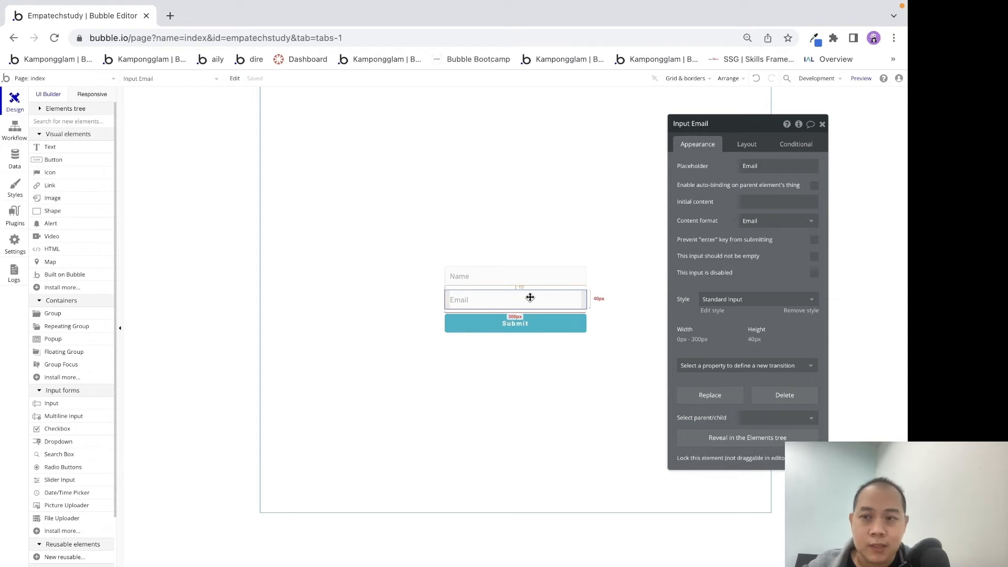
{"action": "left_click", "coordinate": [15, 129]}
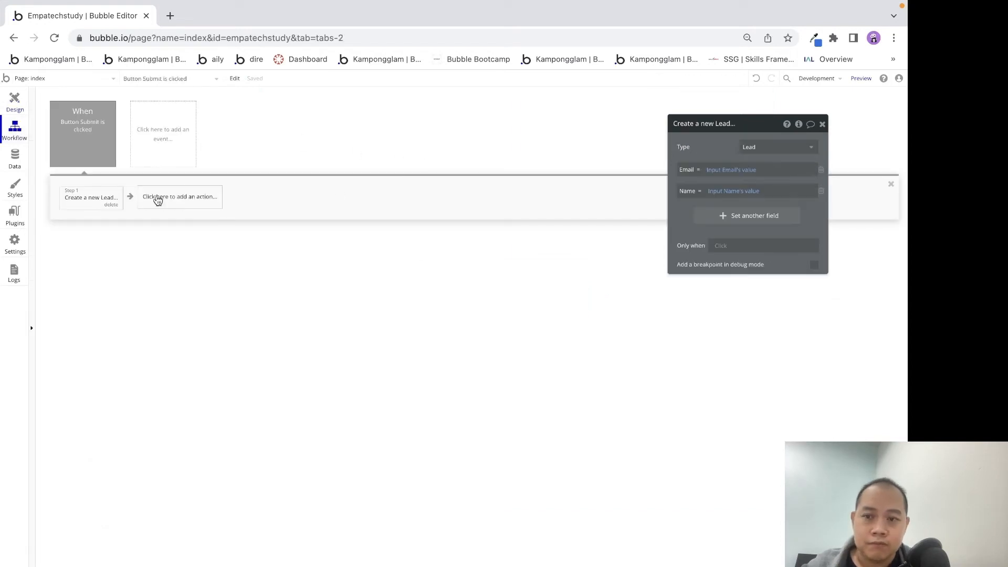
{"action": "left_click", "coordinate": [203, 198]}
{"action": "left_click", "coordinate": [205, 219]}
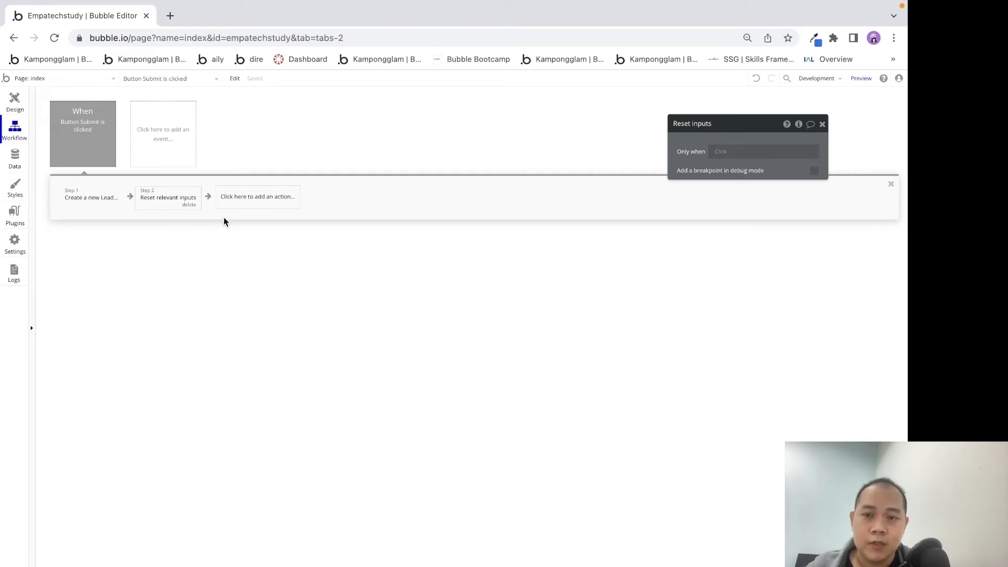
Add a Send email action as the third step, addressed to the Email of the result of step 1.
{"action": "left_click", "coordinate": [250, 200]}
{"action": "mouse_move", "coordinate": [285, 285]}
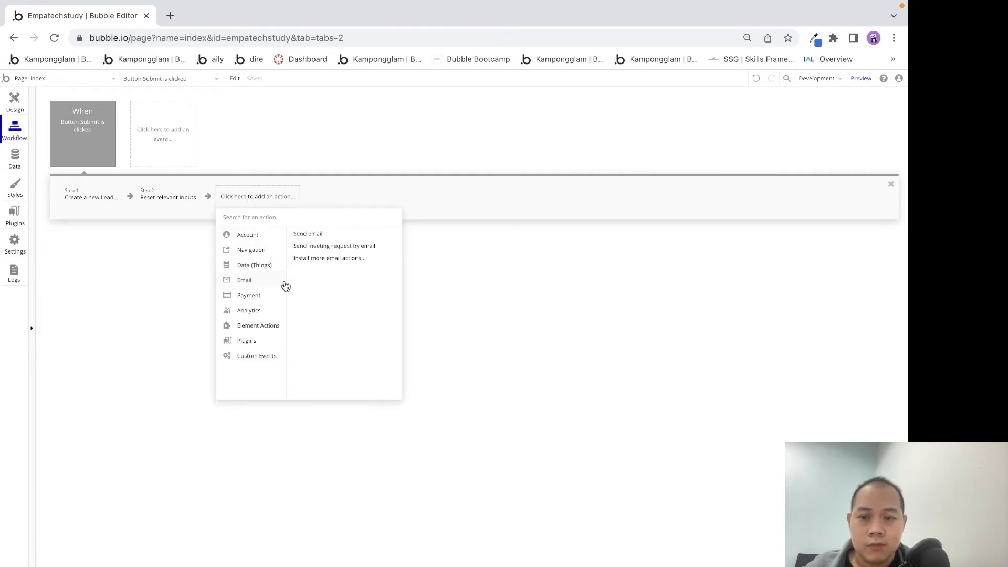
{"action": "left_click", "coordinate": [356, 234]}
{"action": "left_click", "coordinate": [751, 149]}
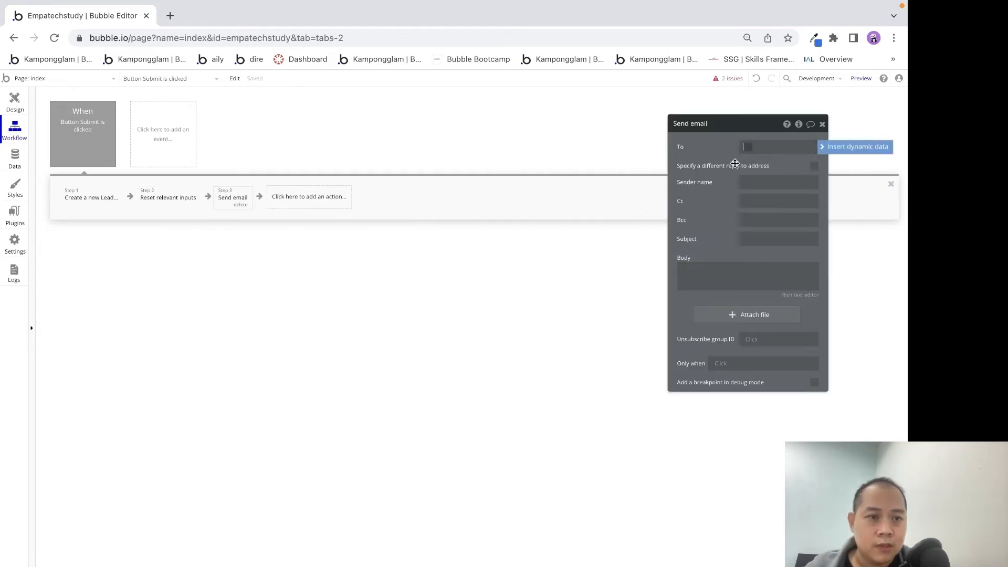
{"action": "left_click", "coordinate": [822, 149]}
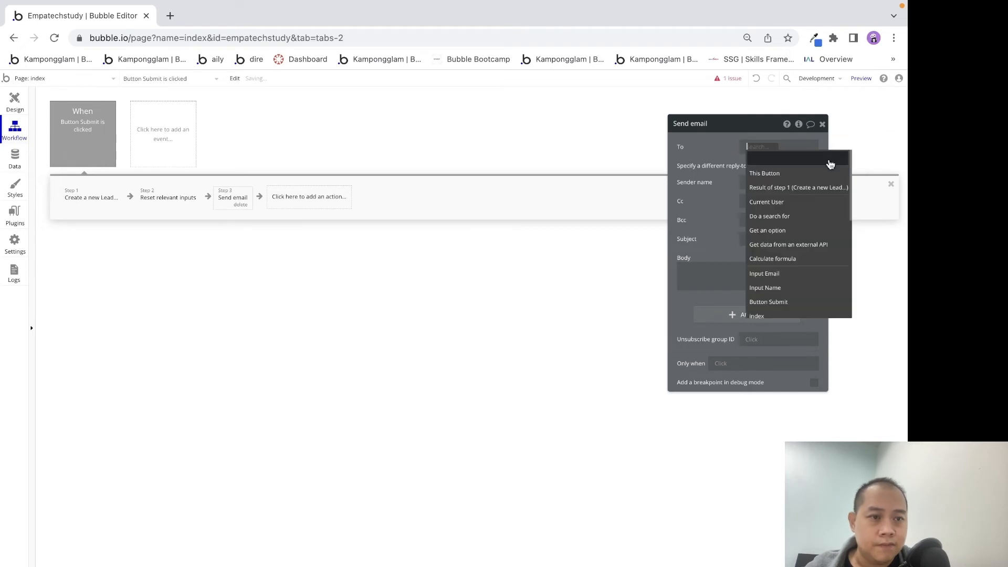
{"action": "left_click", "coordinate": [817, 187]}
{"action": "left_click", "coordinate": [811, 168]}
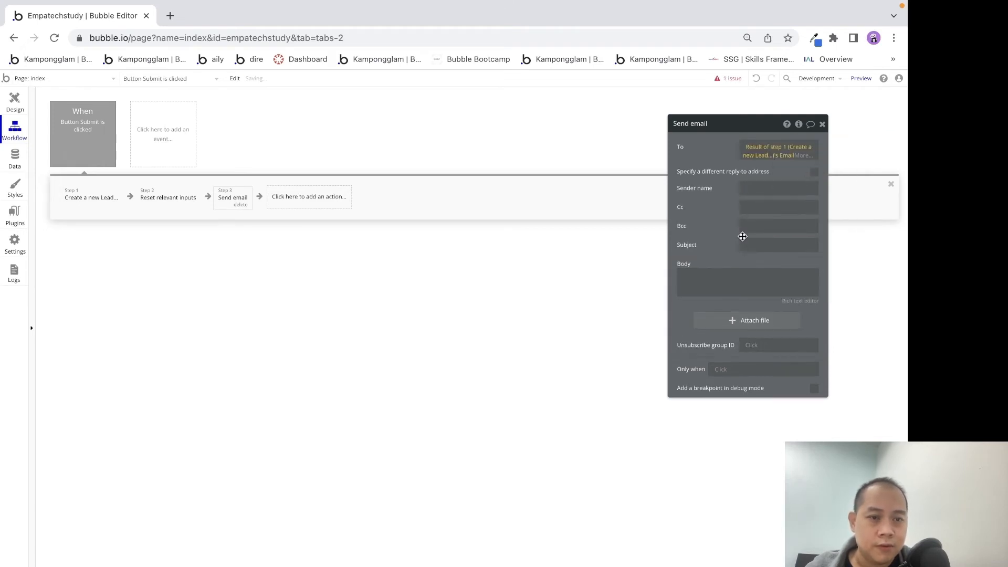
Set the email subject to "Welcome to the event" and start the body with "Hi" plus the Name from the result of step 1.
{"action": "left_click", "coordinate": [747, 241]}
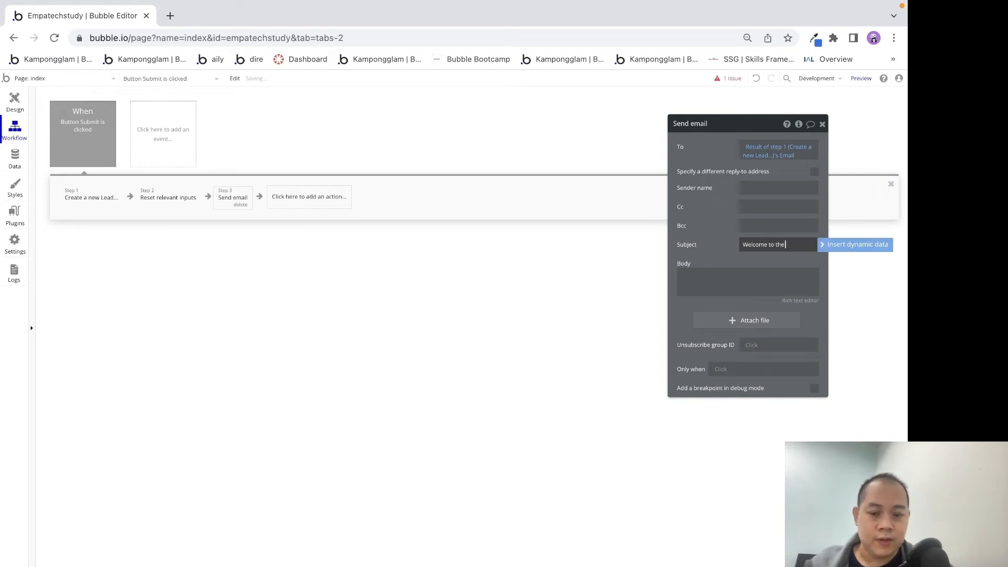
{"action": "left_click", "coordinate": [784, 283]}
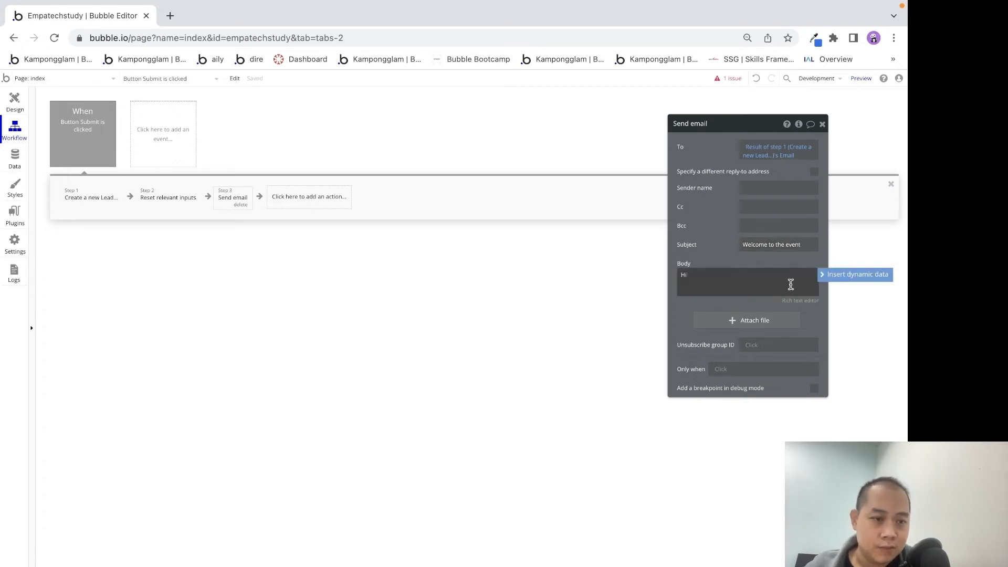
{"action": "left_click", "coordinate": [855, 274]}
{"action": "left_click", "coordinate": [765, 317]}
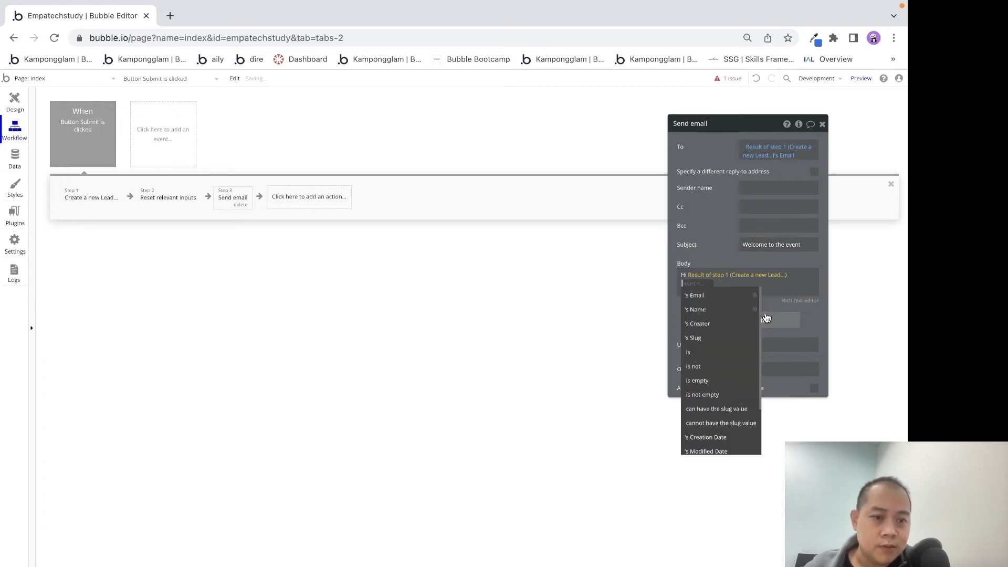
{"action": "left_click", "coordinate": [724, 311]}
Add the line "Thank you for resgistering the event" to the email body, set apart from the greeting by blank space.
{"action": "key", "text": "Return"}
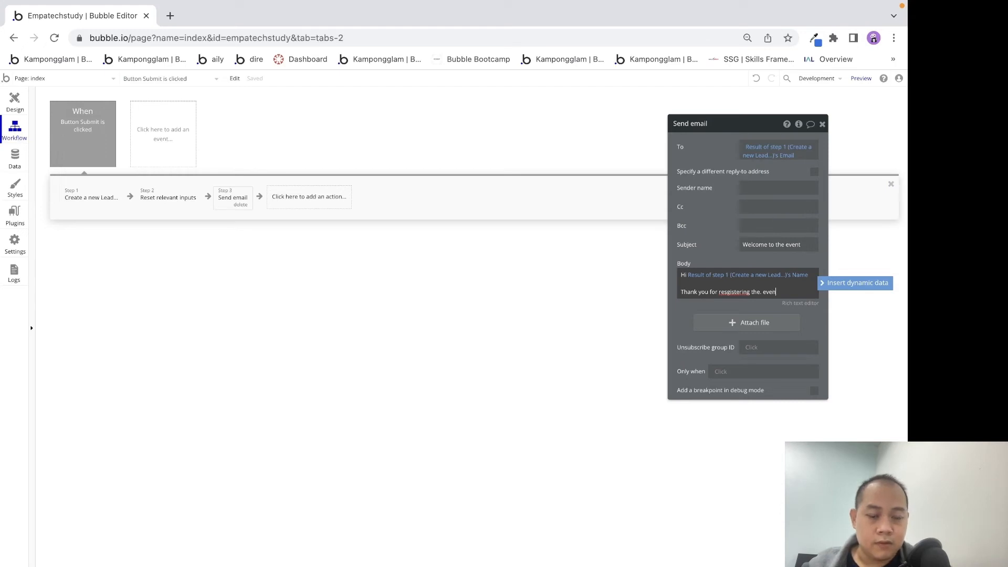
{"action": "left_click", "coordinate": [766, 292]}
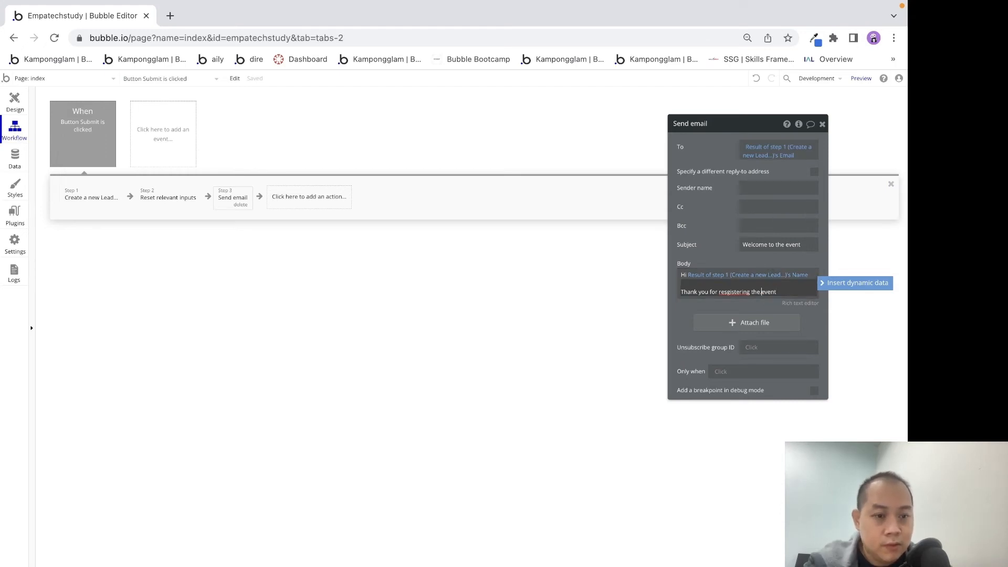
{"action": "right_click", "coordinate": [731, 291]}
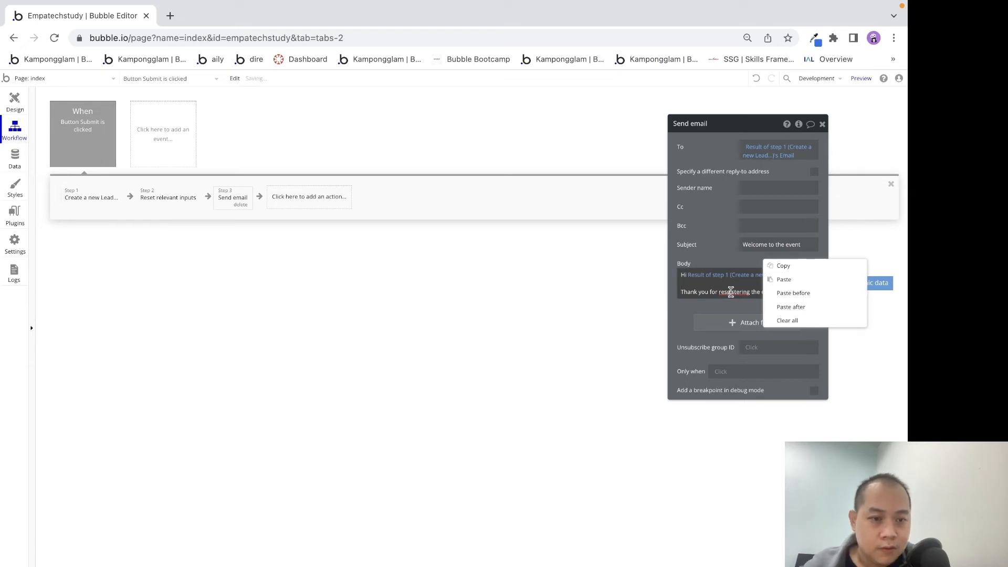
{"action": "left_click", "coordinate": [749, 292]}
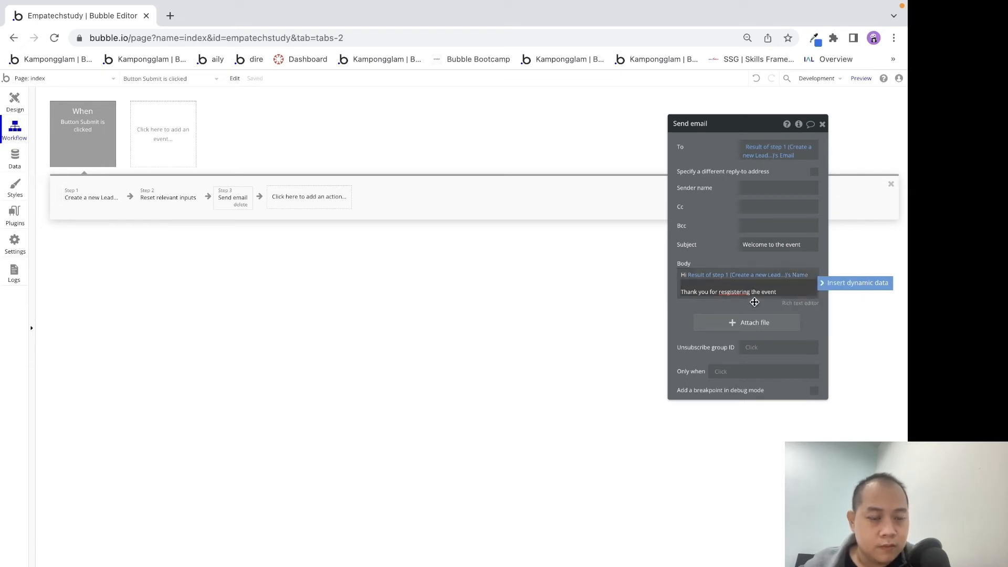
{"action": "key", "text": "BackSpace"}
{"action": "key", "text": "BackSpace"}
{"action": "key", "text": "BackSpace"}
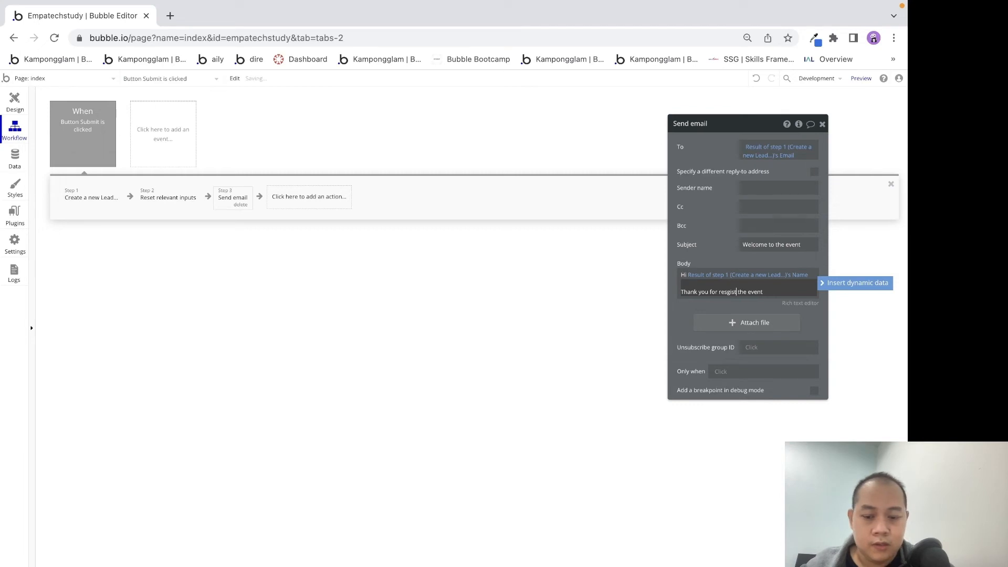
{"action": "left_click", "coordinate": [723, 244]}
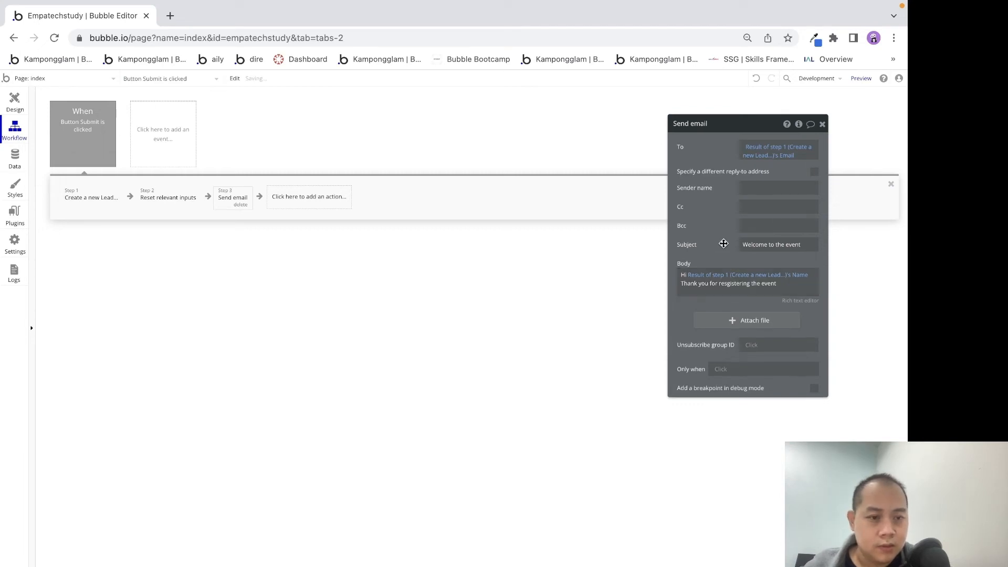
{"action": "left_click_drag", "start_coordinate": [778, 290], "coordinate": [663, 292]}
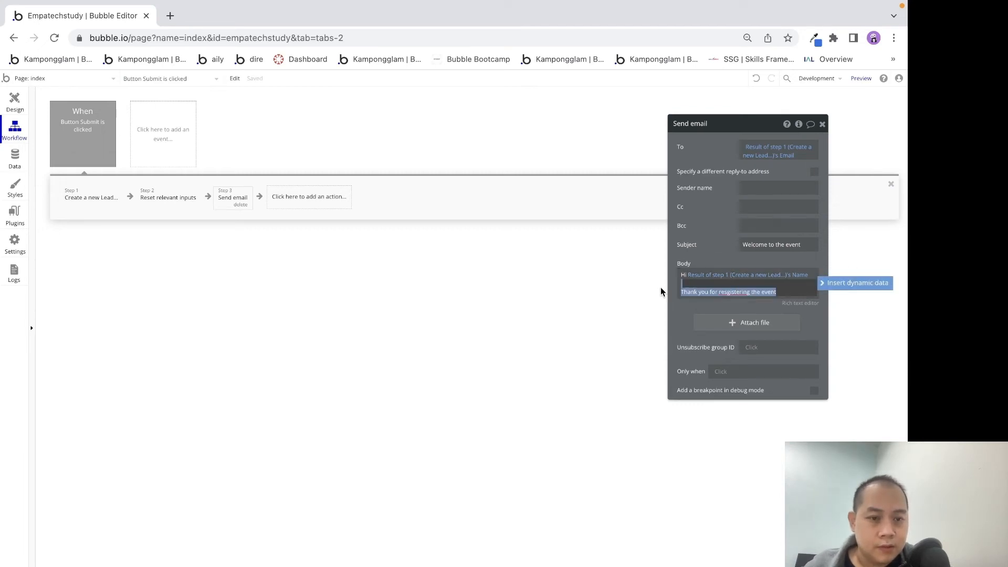
{"action": "left_click", "coordinate": [682, 291]}
{"action": "key", "text": "Return"}
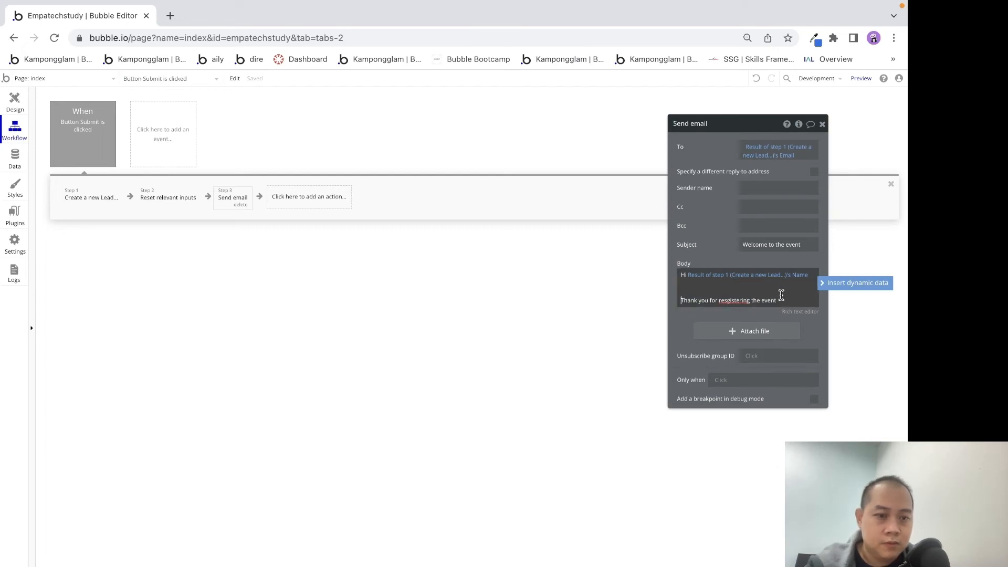
Sign off the email body with "From" and "Empatech" on separate lines and set the sender name to Empatech.
{"action": "key", "text": "Return"}
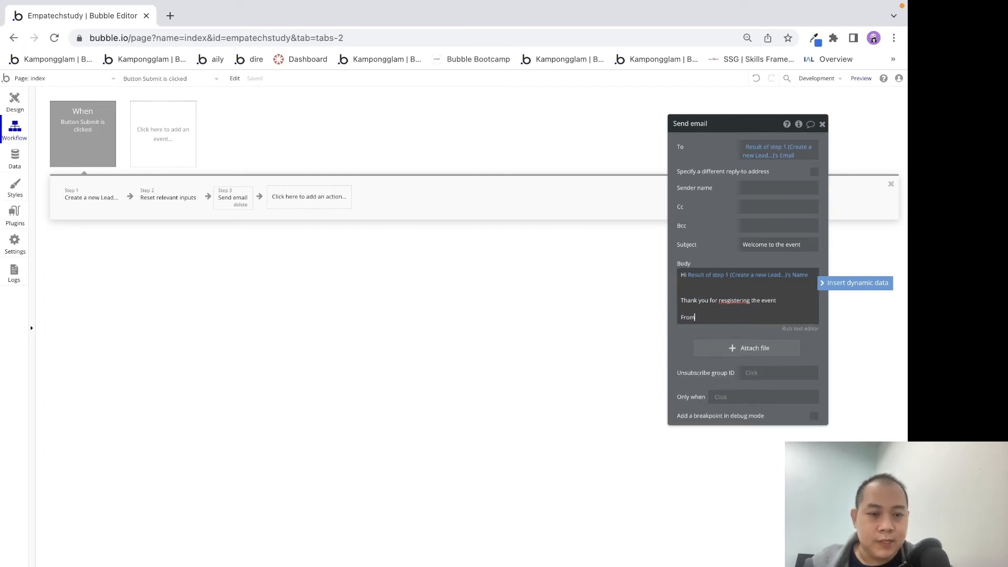
{"action": "type", "text": "From"}
{"action": "key", "text": "Return"}
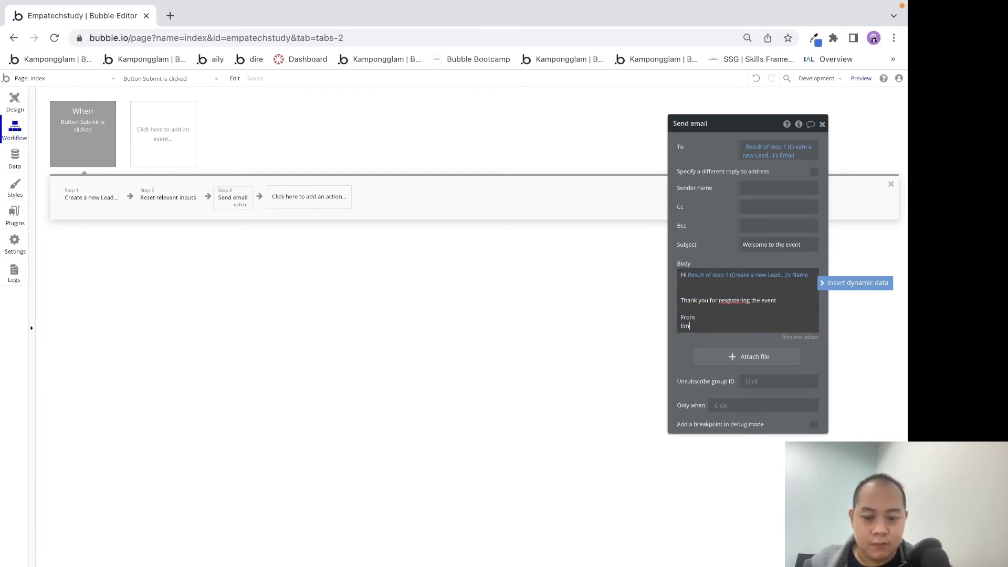
{"action": "left_click", "coordinate": [719, 229]}
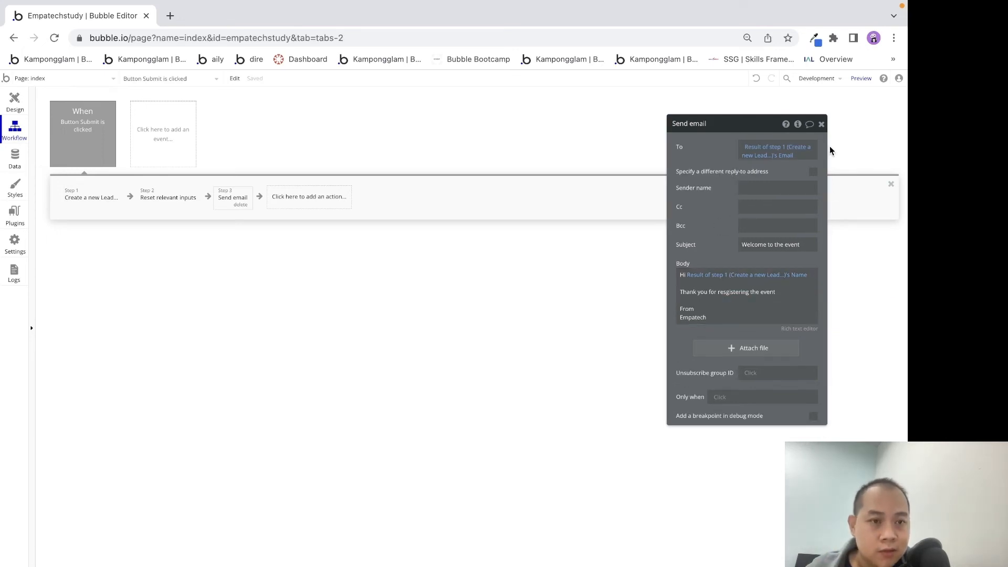
{"action": "left_click", "coordinate": [792, 185]}
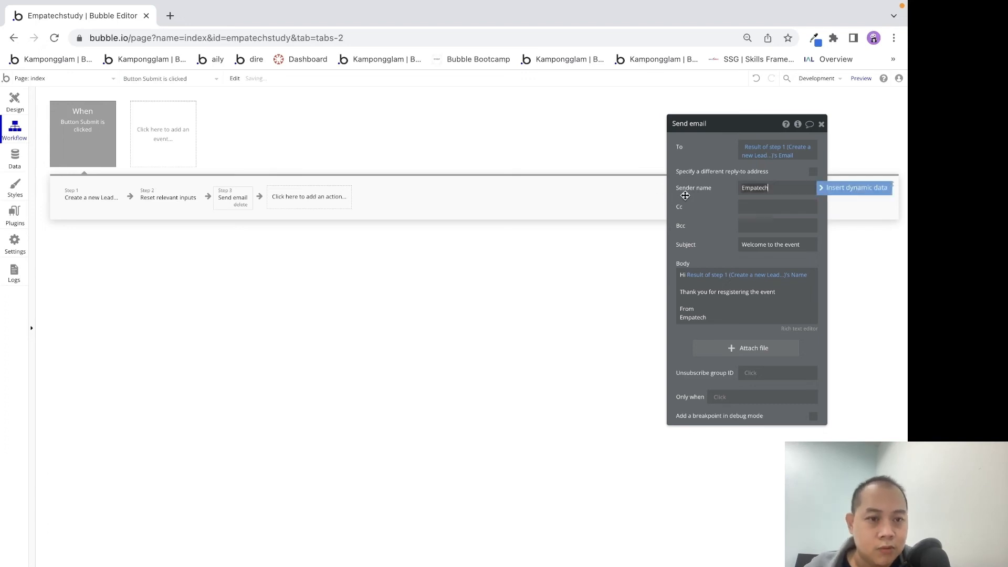
{"action": "left_click", "coordinate": [825, 128]}
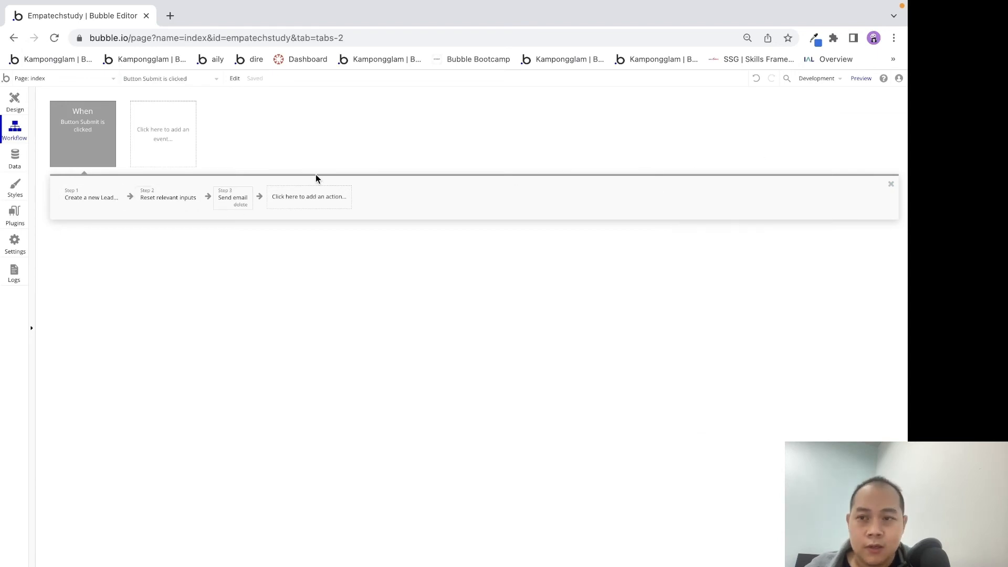
View the Lead type's app data and return to the index page design with the property editor closed.
{"action": "left_click", "coordinate": [15, 156]}
{"action": "left_click", "coordinate": [197, 125]}
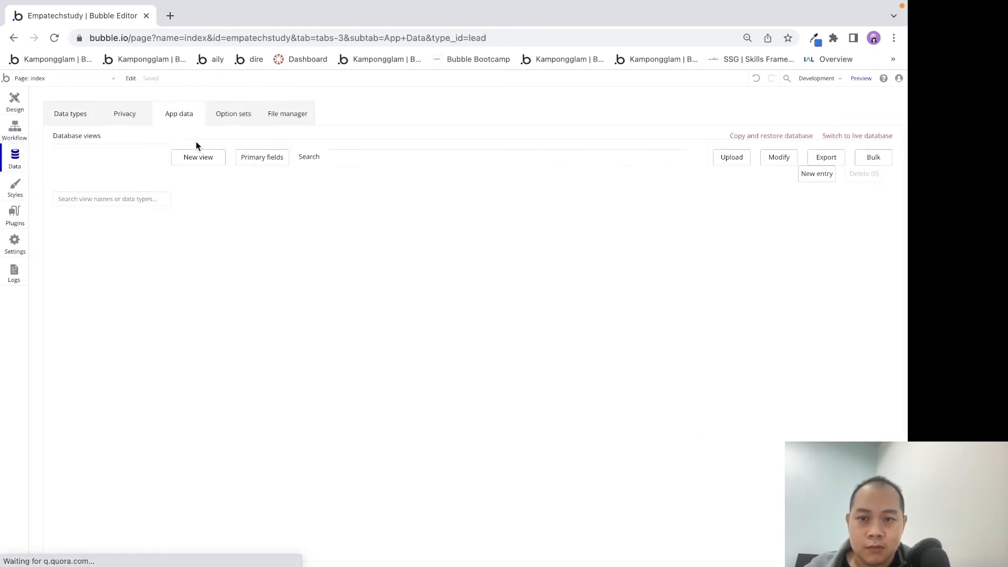
{"action": "left_click", "coordinate": [14, 102]}
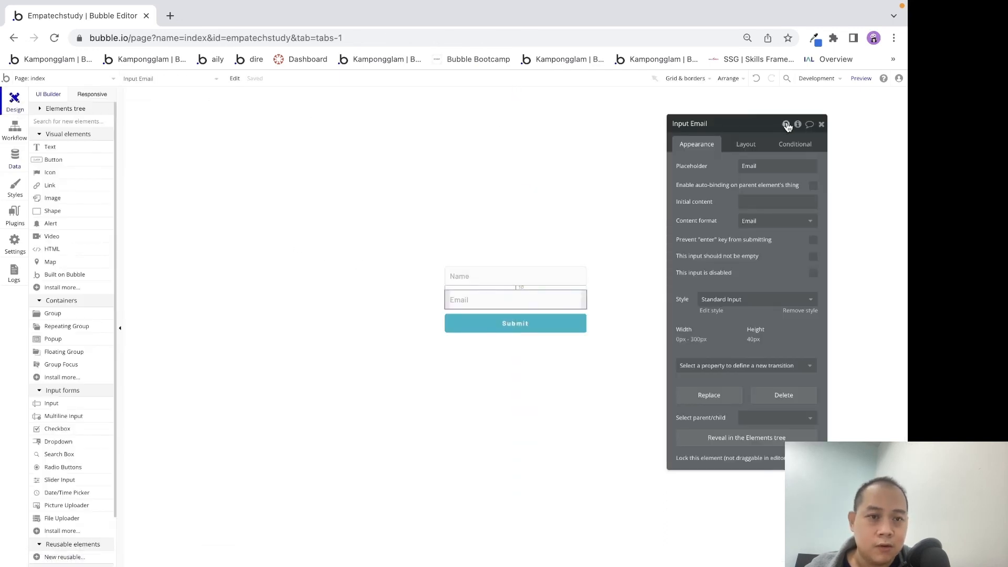
{"action": "left_click", "coordinate": [821, 124]}
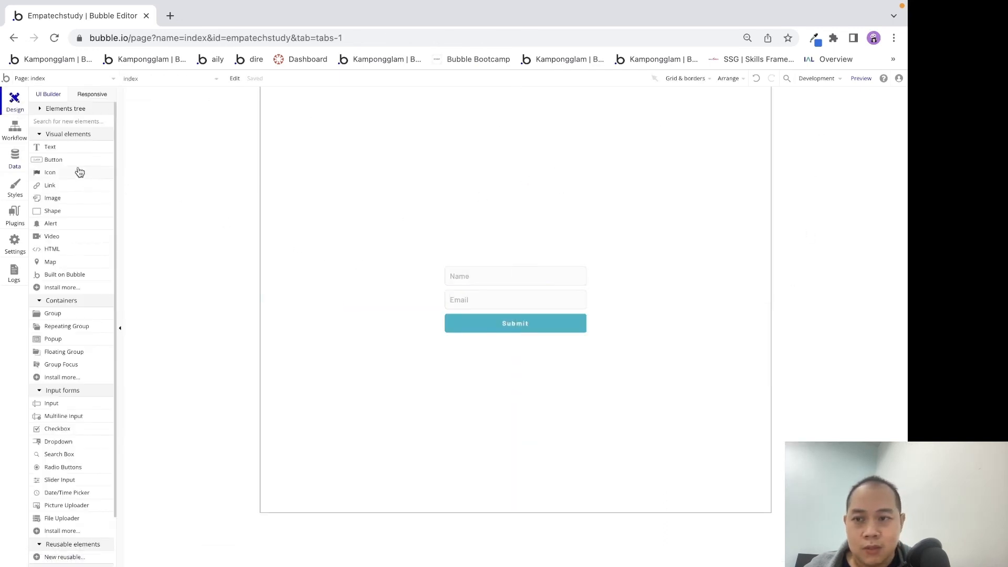
Add a text element about 309 px wide and 51 px high above the Name input, reading "Kindly register below:".
{"action": "left_click", "coordinate": [71, 147]}
{"action": "left_click_drag", "start_coordinate": [452, 155], "coordinate": [599, 181]}
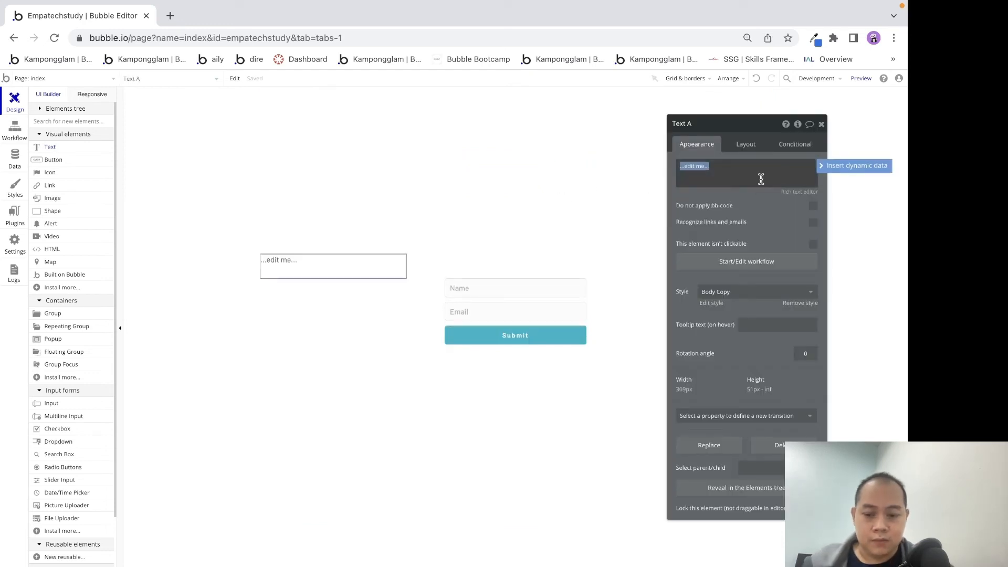
{"action": "type", "text": "Kindly register below"}
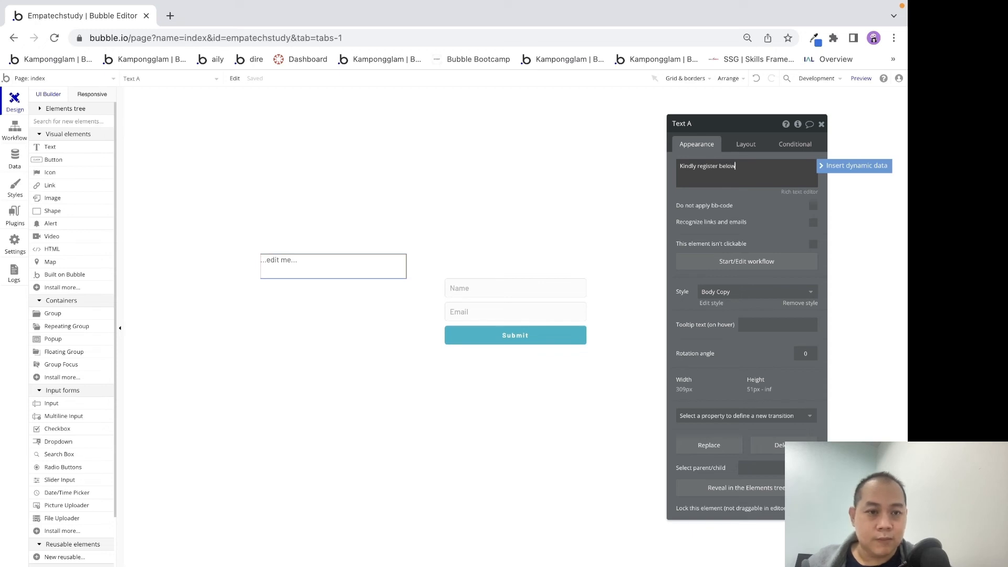
{"action": "type", "text": ":"}
{"action": "left_click", "coordinate": [740, 206]}
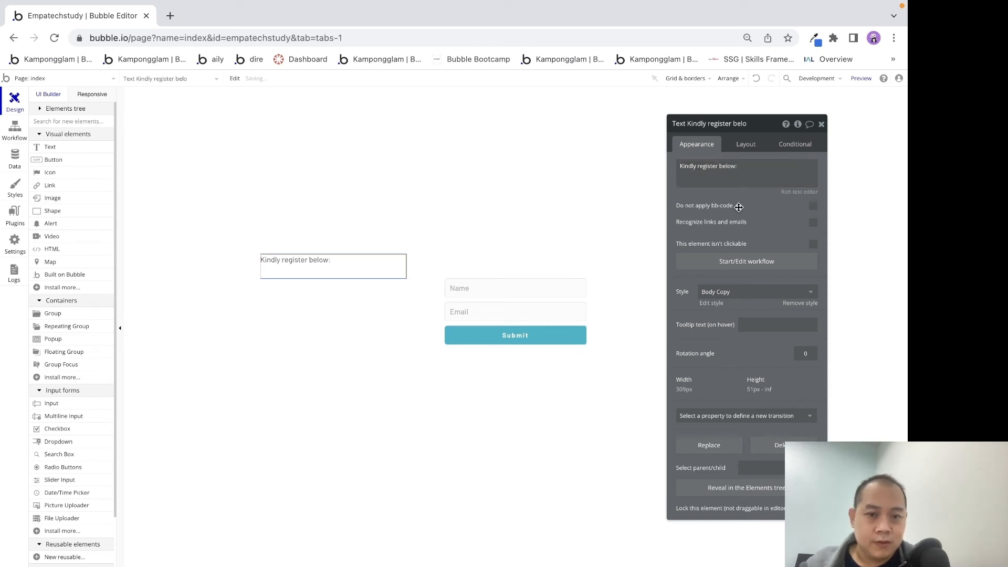
Centre the "Kindly register below:" element horizontally on the page and, with its style removed, centre-align its text.
{"action": "left_click", "coordinate": [746, 145]}
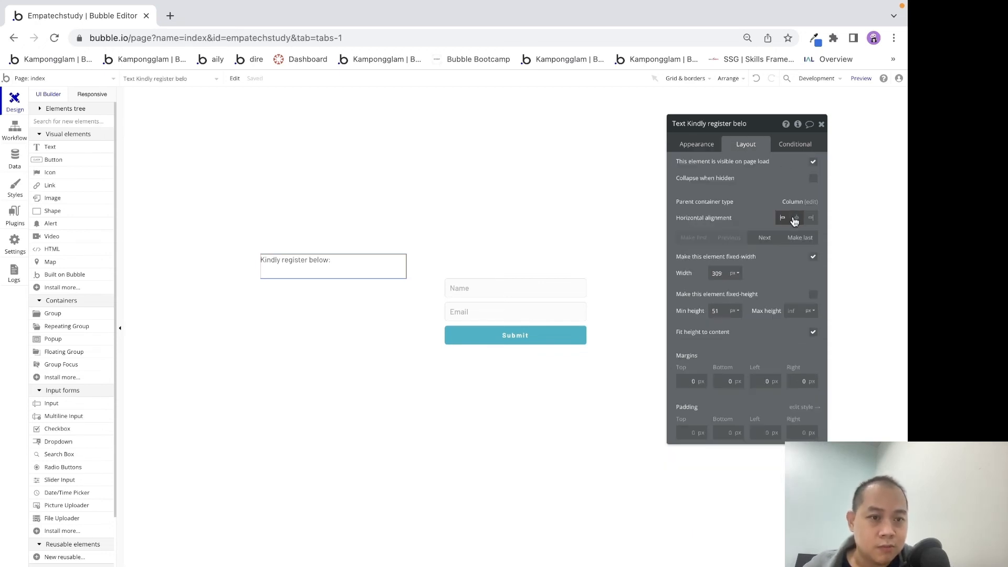
{"action": "left_click", "coordinate": [796, 218]}
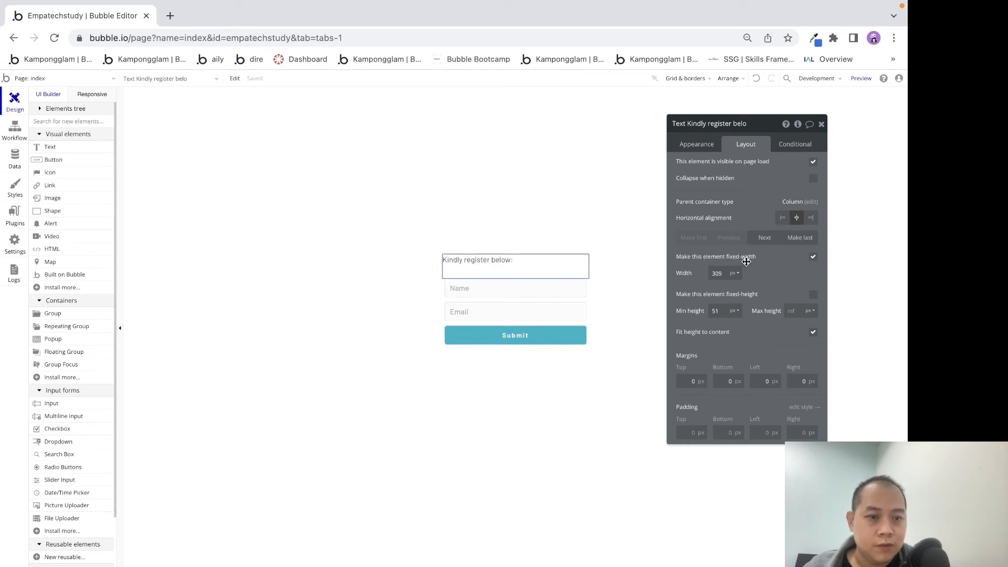
{"action": "left_click", "coordinate": [706, 144]}
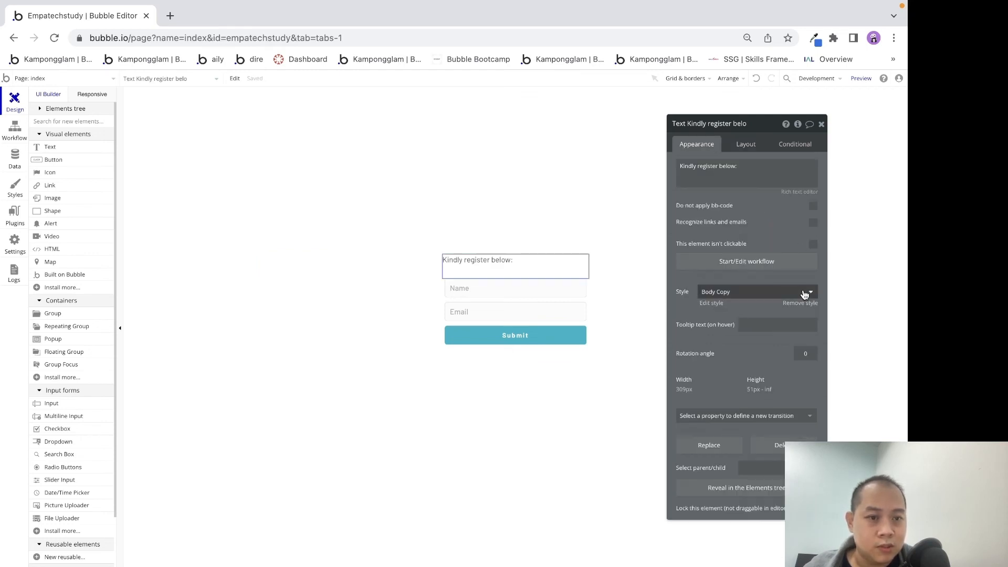
{"action": "left_click", "coordinate": [800, 303]}
{"action": "left_click", "coordinate": [751, 361]}
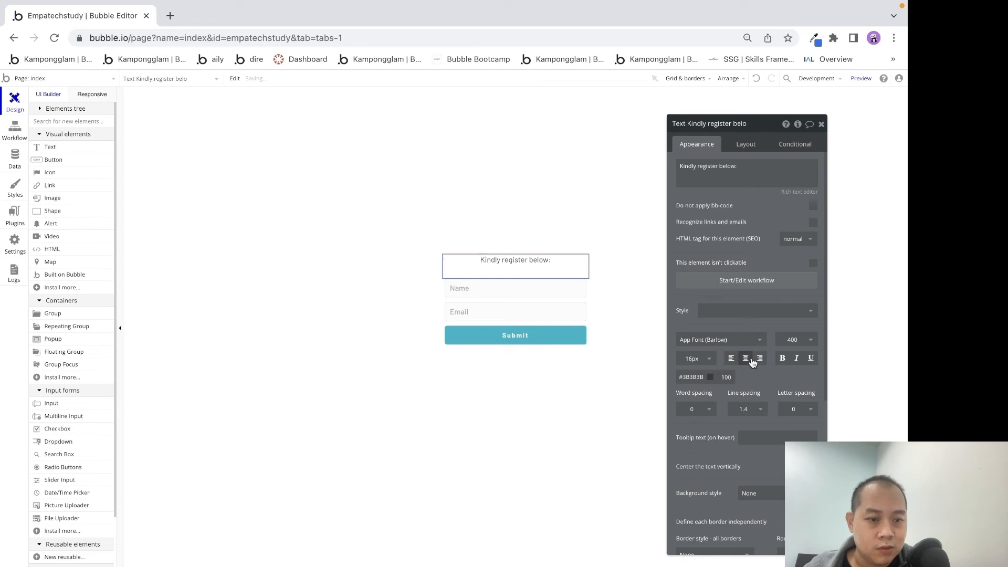
Make the "Kindly register below:" heading bold with a font size of 36.
{"action": "left_click", "coordinate": [782, 358]}
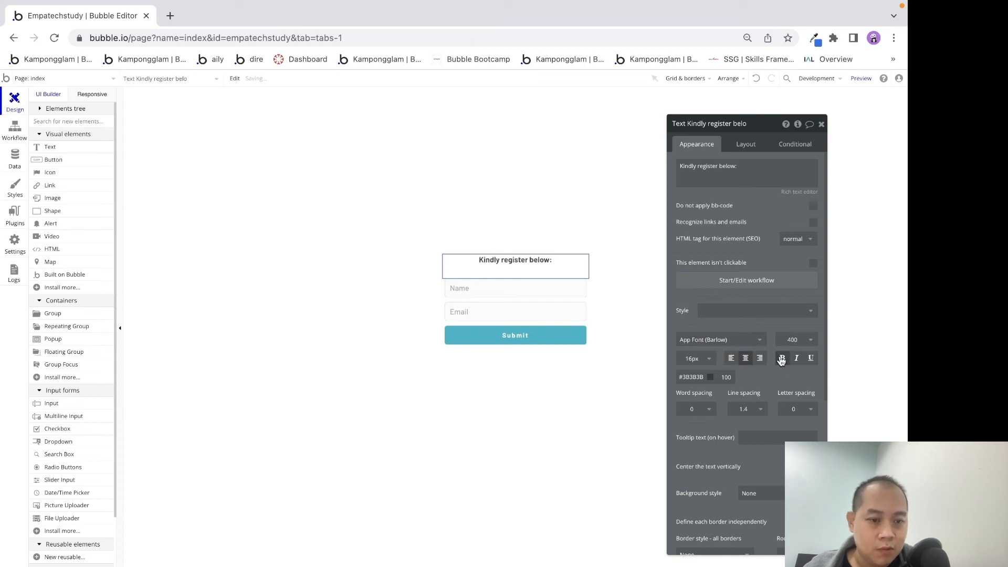
{"action": "left_click", "coordinate": [714, 359]}
{"action": "left_click", "coordinate": [689, 511]}
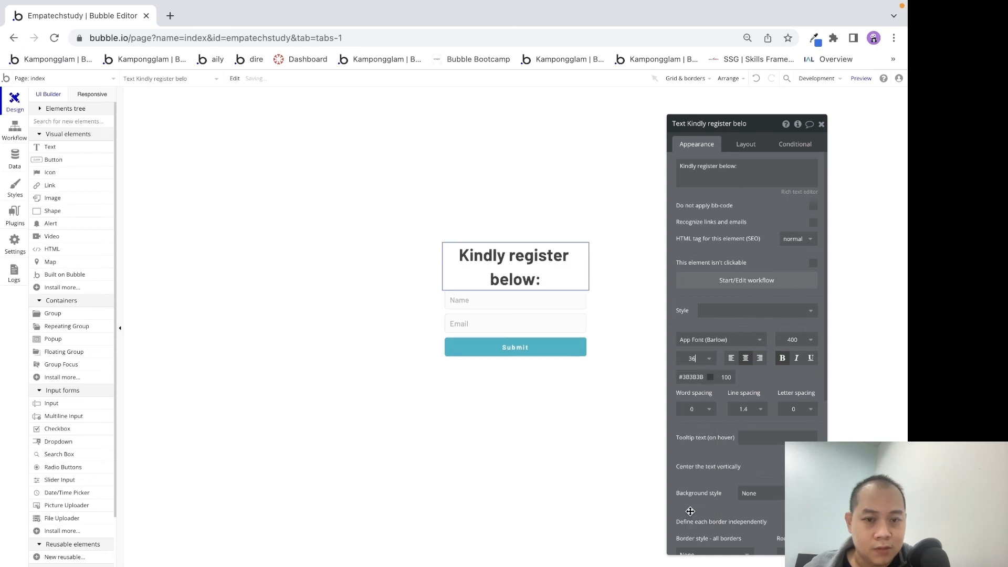
{"action": "left_click", "coordinate": [619, 295]}
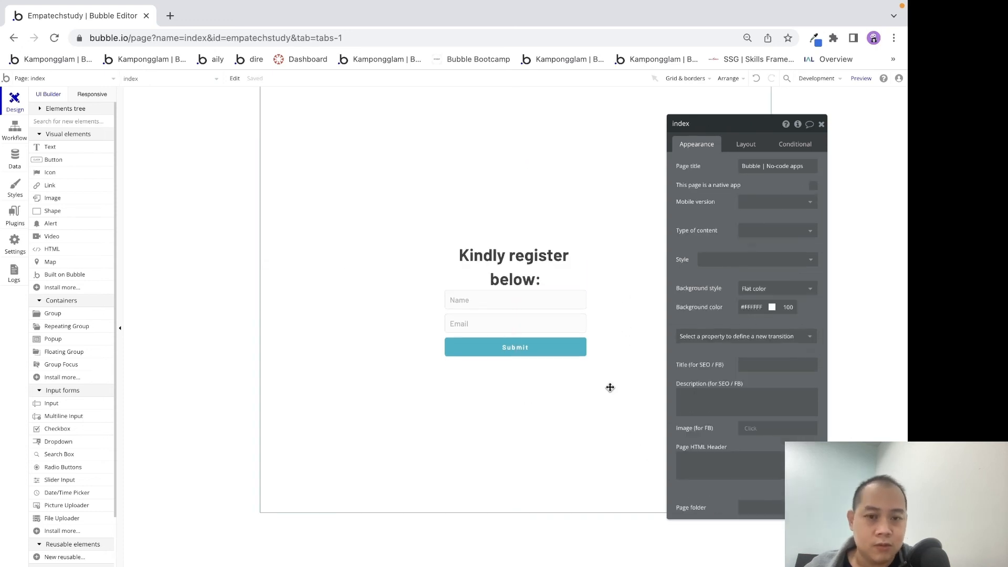
Turn off the heading's fixed width and set its maximum width to 300 px.
{"action": "left_click", "coordinate": [562, 282]}
{"action": "left_click", "coordinate": [745, 144]}
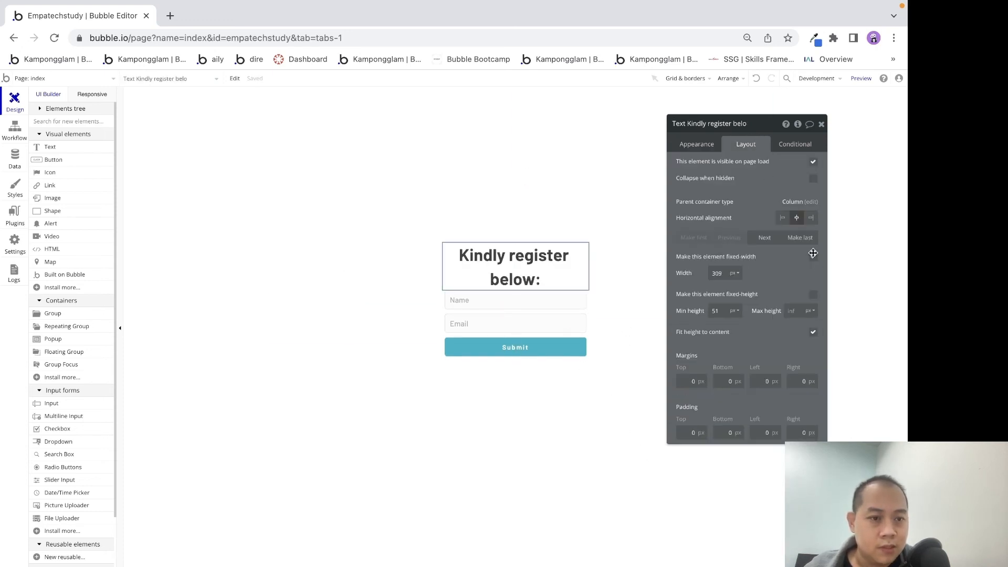
{"action": "left_click", "coordinate": [813, 257]}
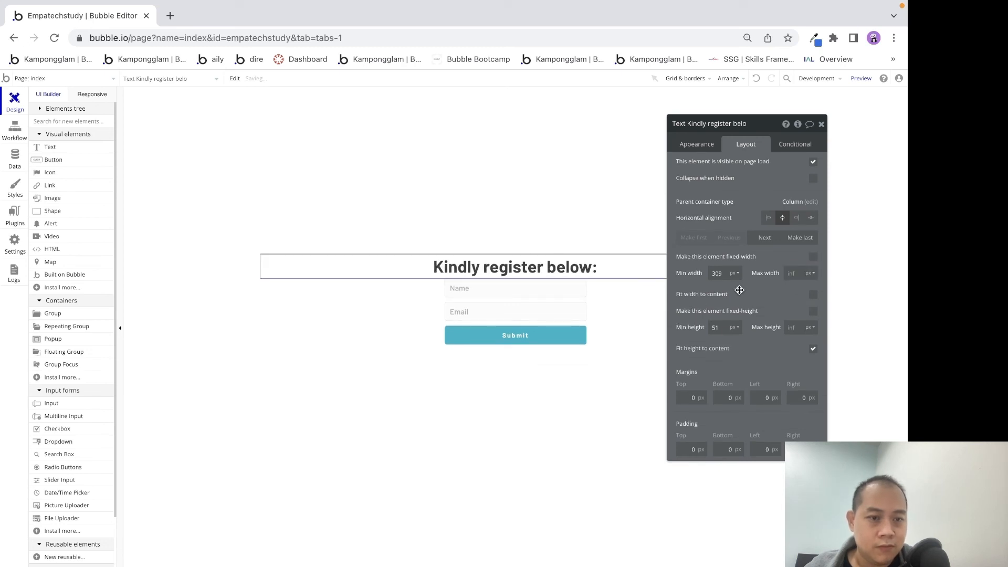
{"action": "left_click", "coordinate": [792, 274]}
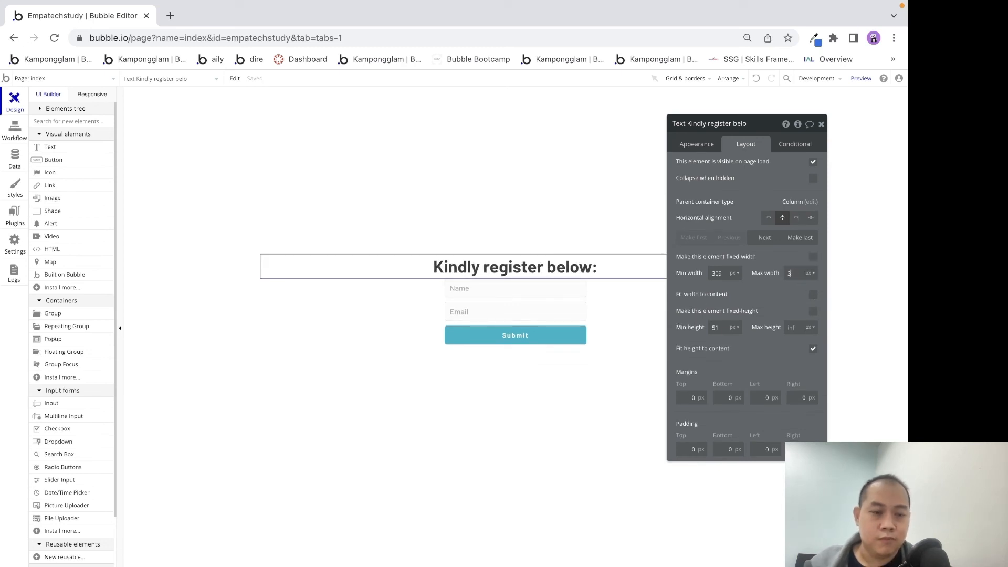
{"action": "type", "text": "300"}
{"action": "double_click", "coordinate": [717, 273]}
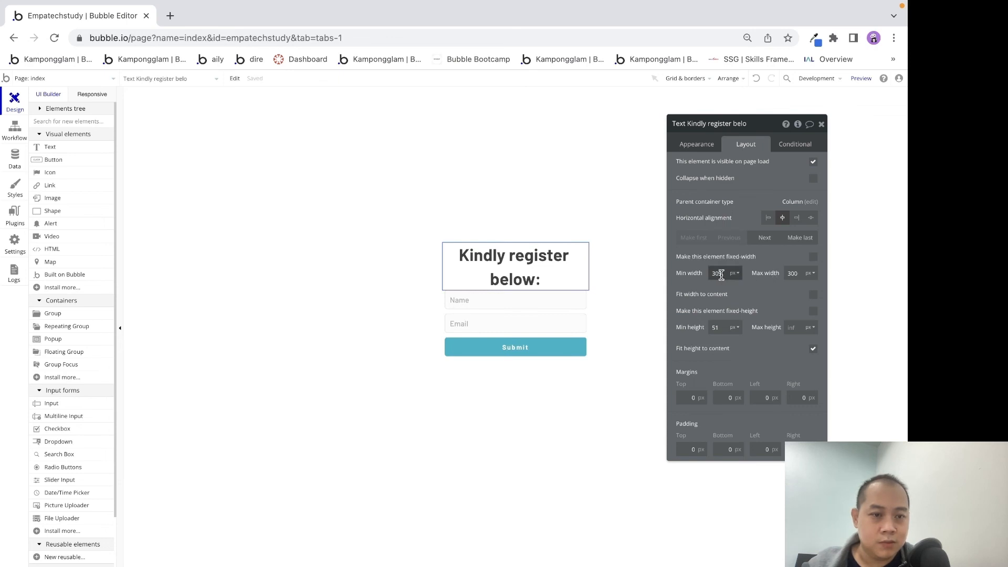
{"action": "left_click", "coordinate": [573, 388]}
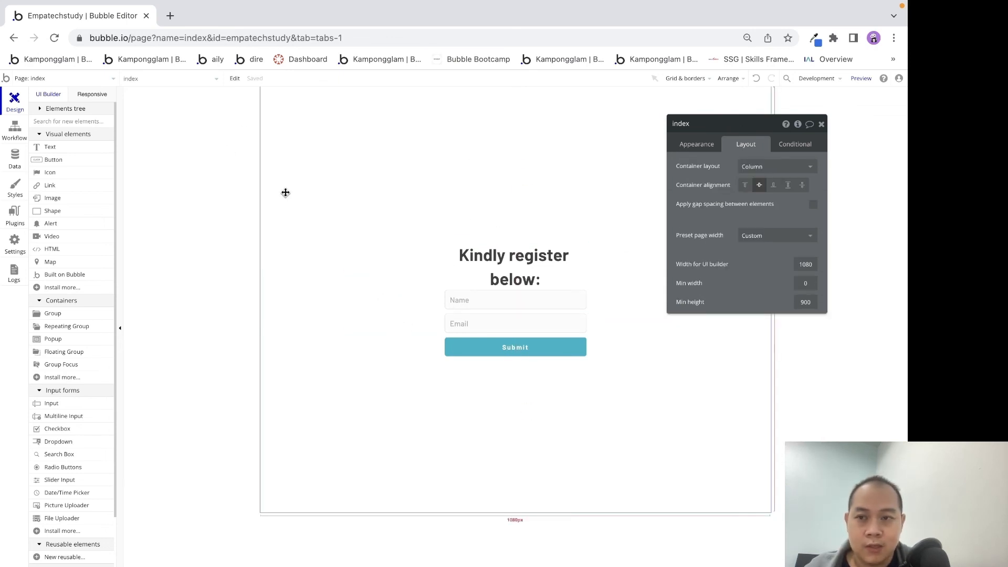
Check the form's responsive layout at page widths of 320, 768, 992 and 1200 px, and return to the UI builder.
{"action": "left_click", "coordinate": [91, 94]}
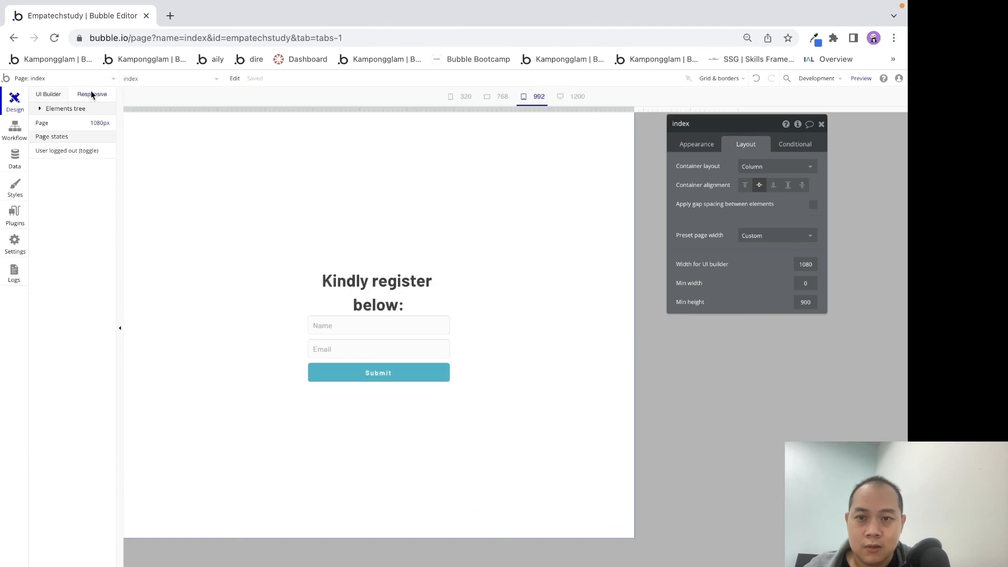
{"action": "left_click", "coordinate": [466, 97]}
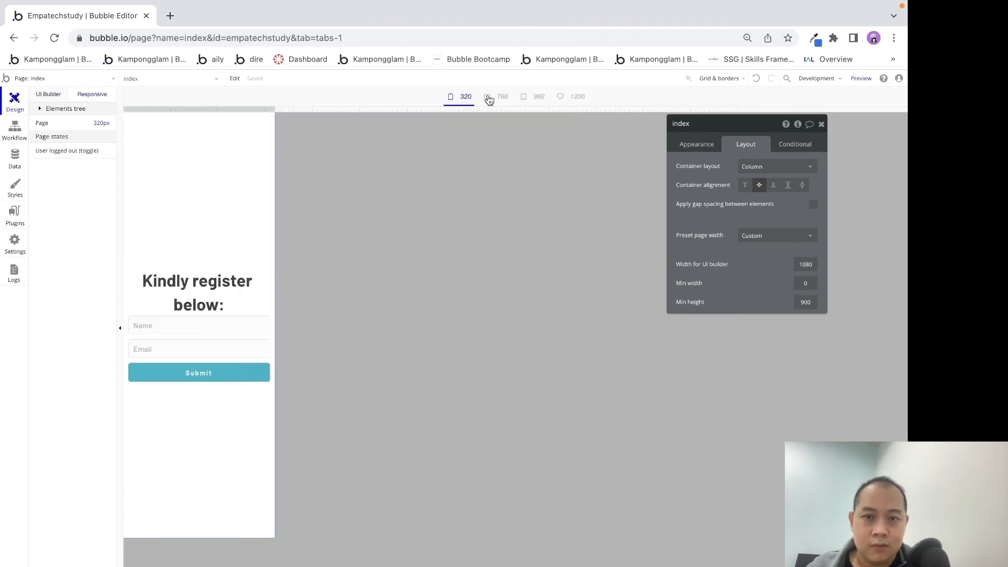
{"action": "left_click", "coordinate": [489, 99]}
{"action": "left_click", "coordinate": [538, 100]}
{"action": "left_click", "coordinate": [580, 100]}
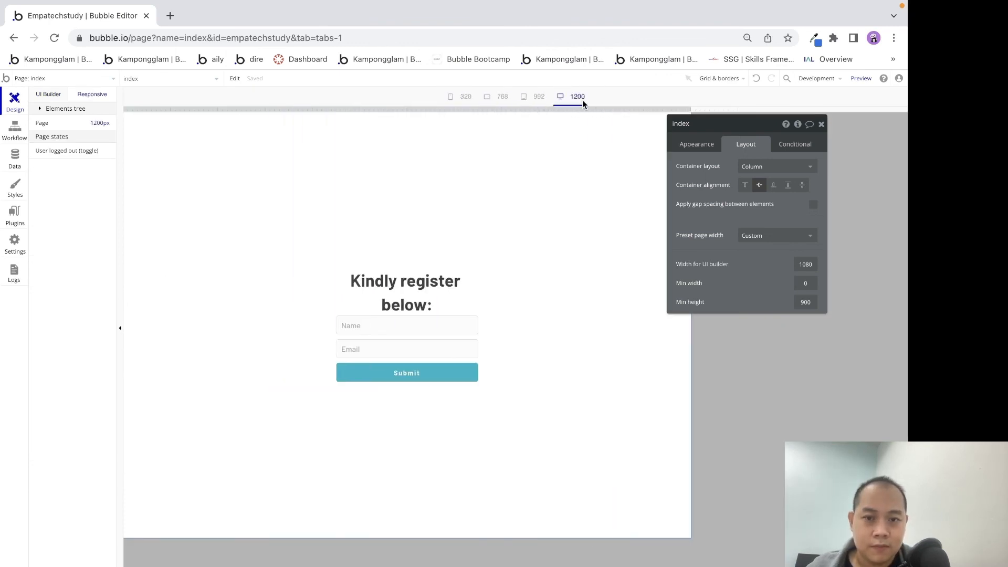
{"action": "left_click", "coordinate": [473, 97]}
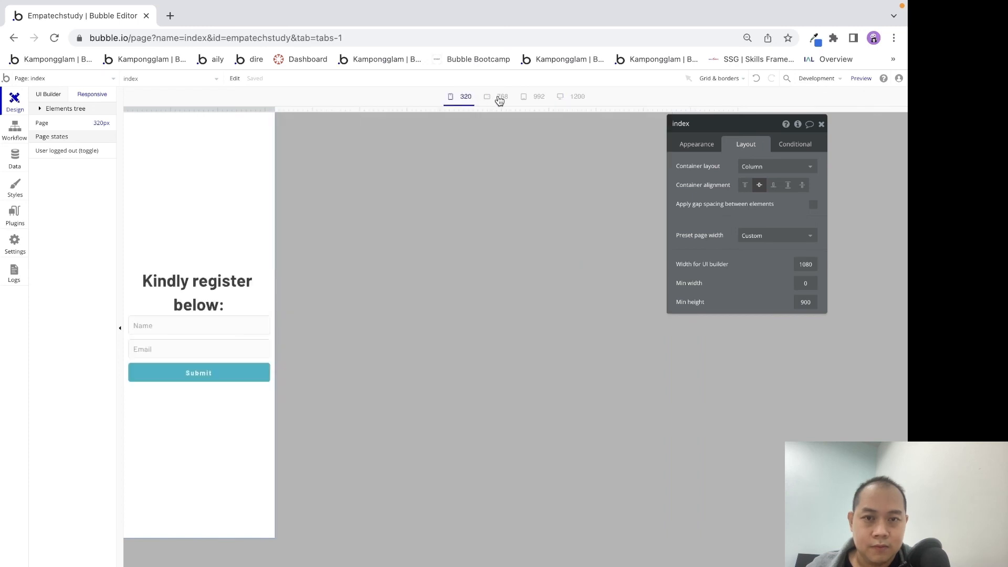
{"action": "left_click", "coordinate": [498, 101]}
{"action": "left_click", "coordinate": [538, 99]}
{"action": "left_click", "coordinate": [577, 98]}
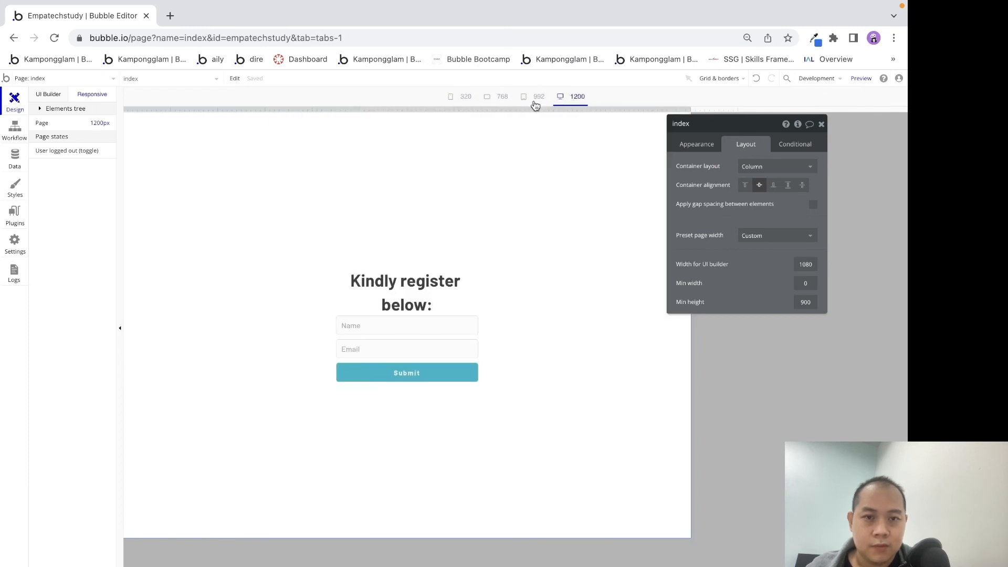
{"action": "left_click", "coordinate": [464, 98]}
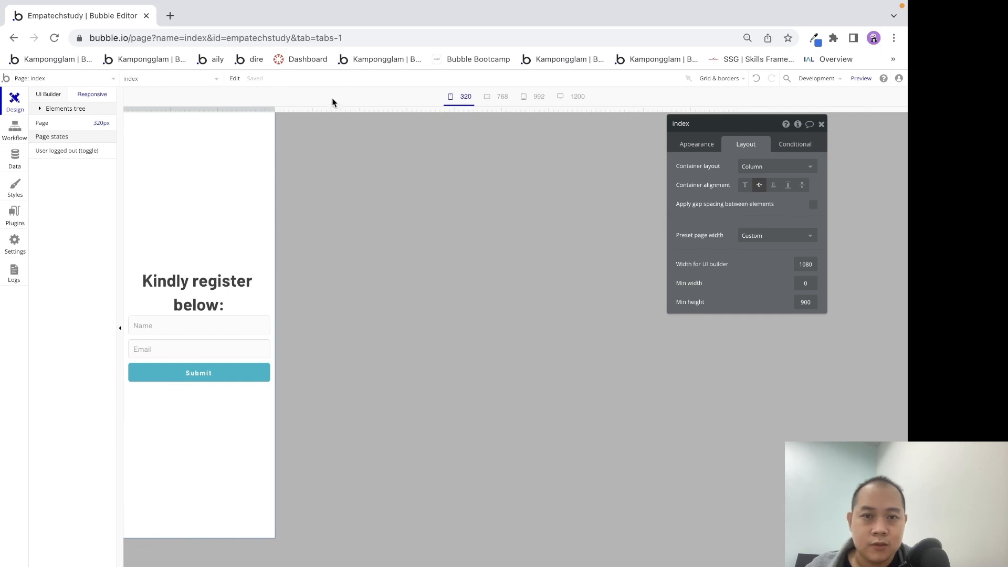
{"action": "left_click", "coordinate": [54, 94]}
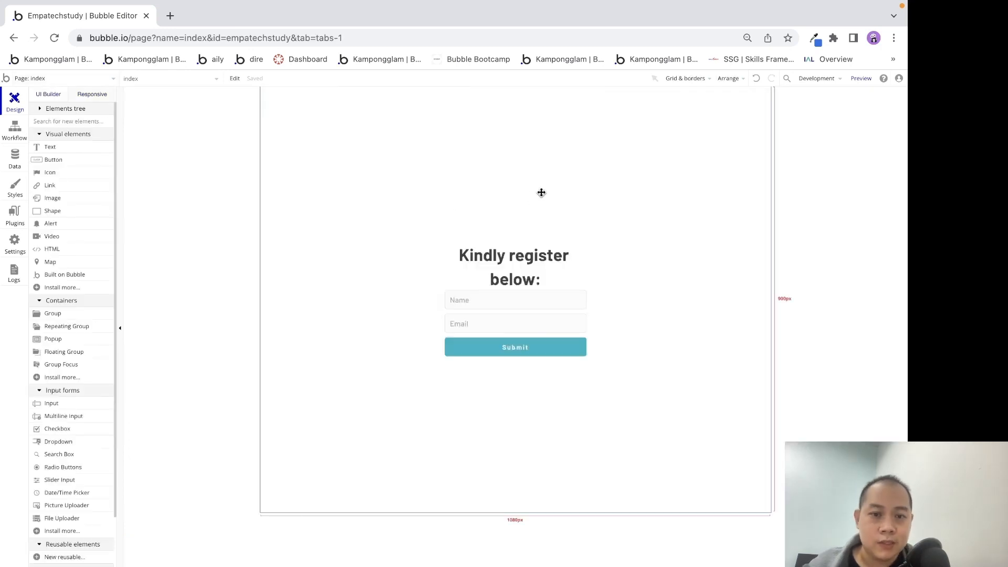
Preview the page, fill in the form with a test name and e-mail address, and submit it.
{"action": "left_click", "coordinate": [859, 79]}
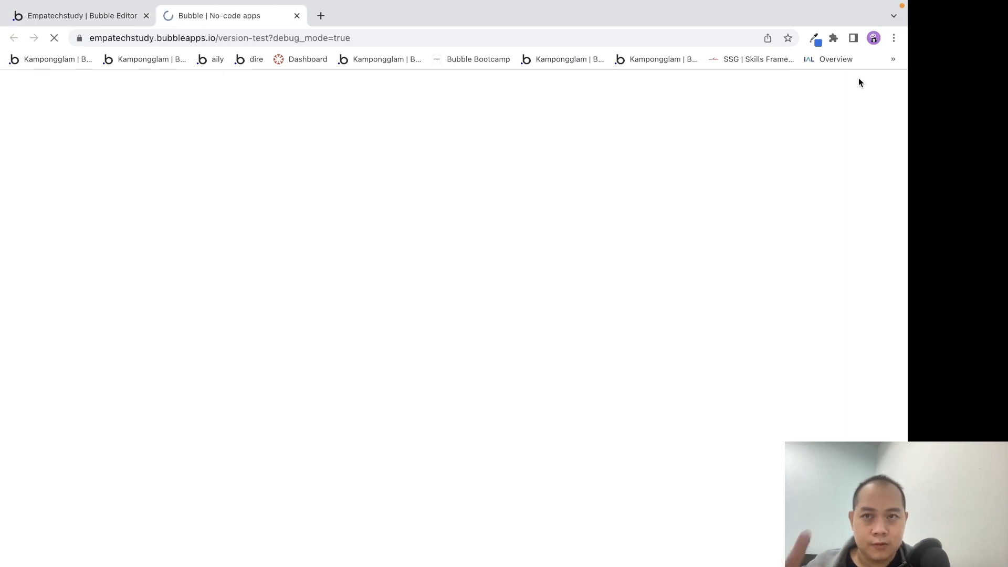
{"action": "left_click", "coordinate": [439, 264]}
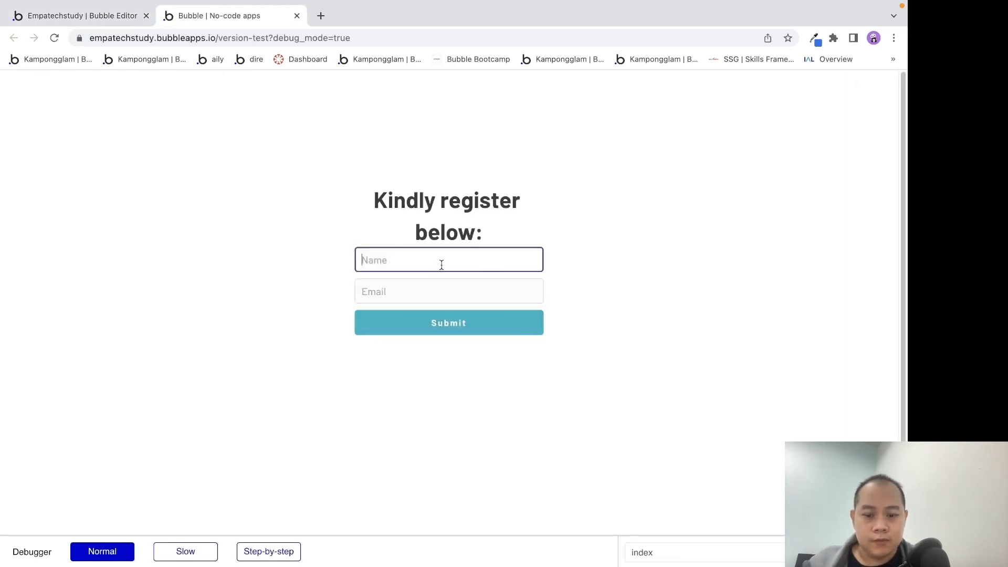
{"action": "type", "text": "tony"}
{"action": "key", "text": "Tab"}
{"action": "type", "text": "ton"}
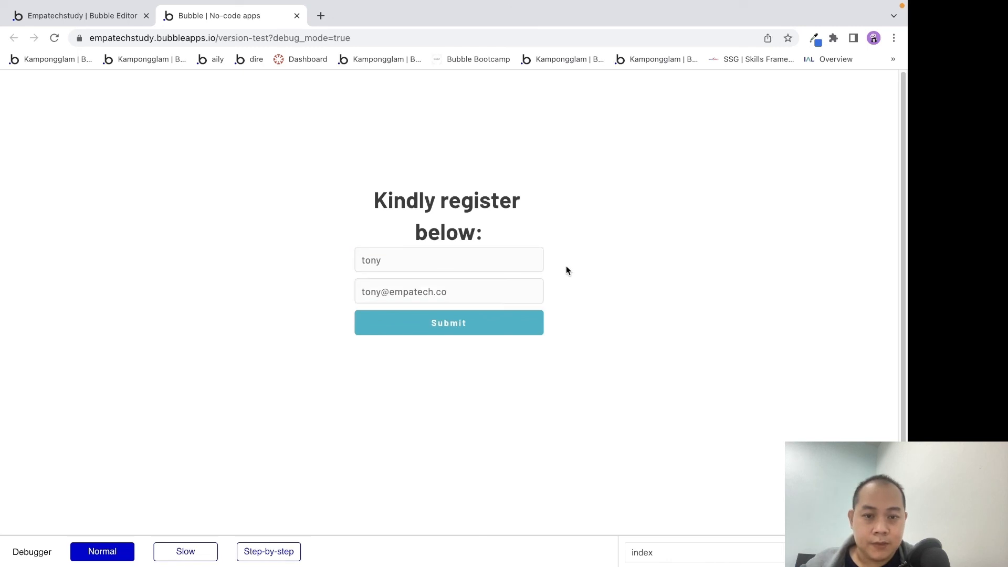
{"action": "left_click", "coordinate": [504, 323]}
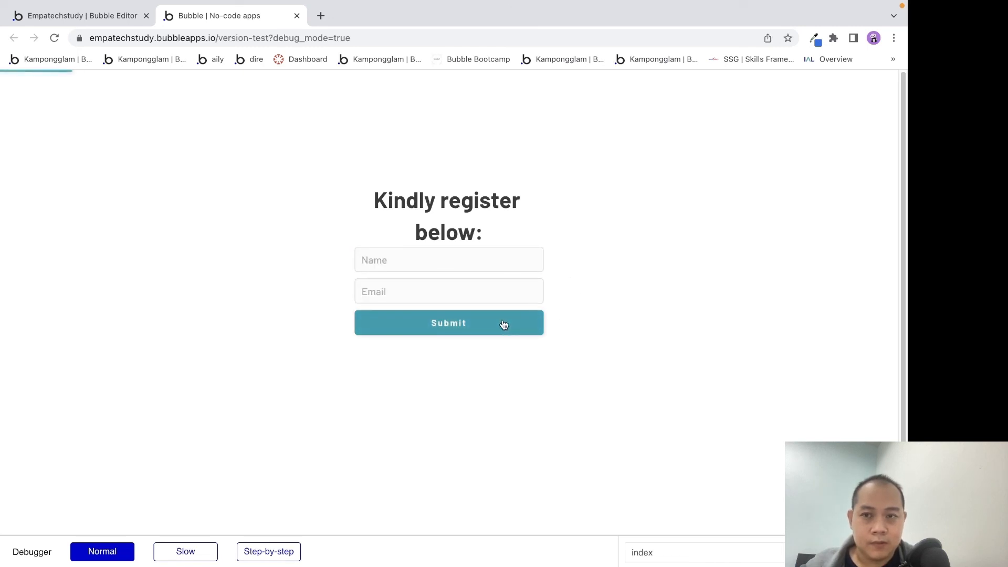
Check the submitted entry in the All Leads app data of the Bubble editor and return to the page design.
{"action": "left_click", "coordinate": [125, 17]}
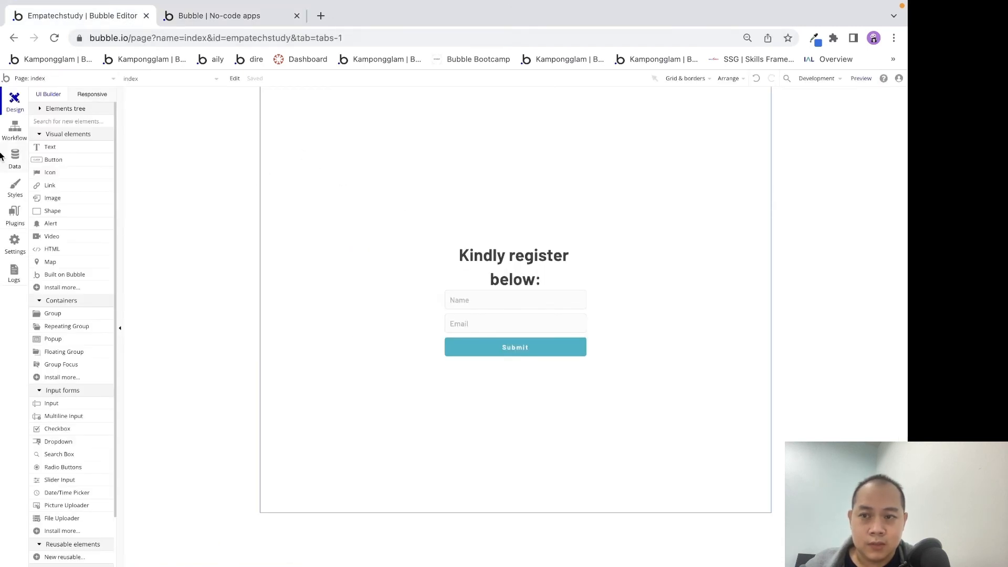
{"action": "left_click", "coordinate": [11, 157]}
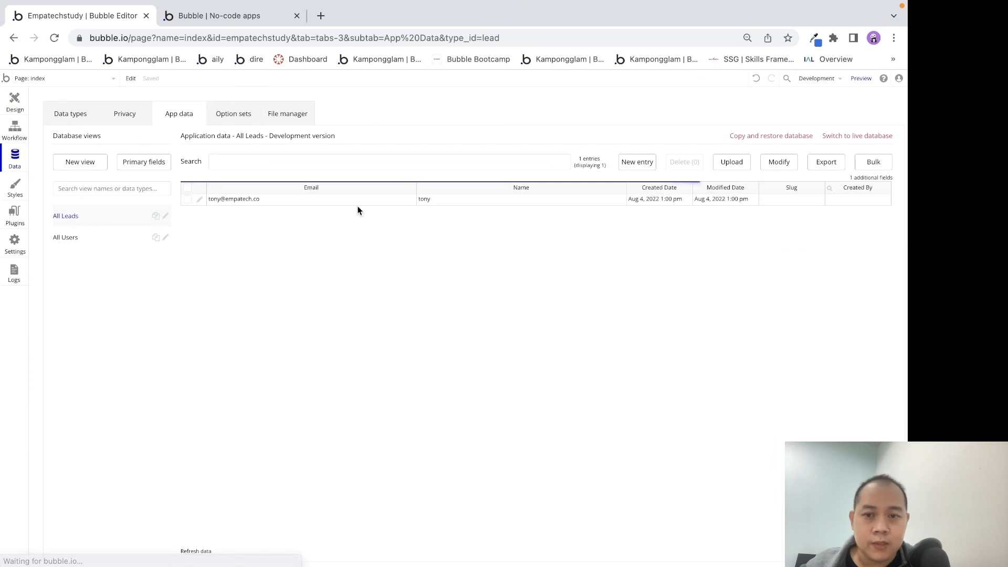
{"action": "left_click", "coordinate": [236, 202]}
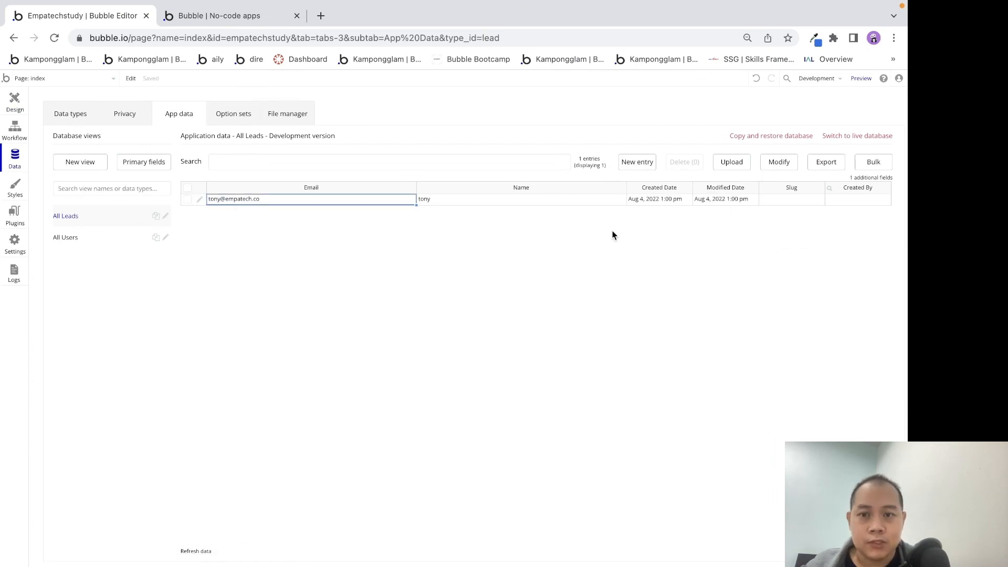
{"action": "left_click", "coordinate": [9, 110]}
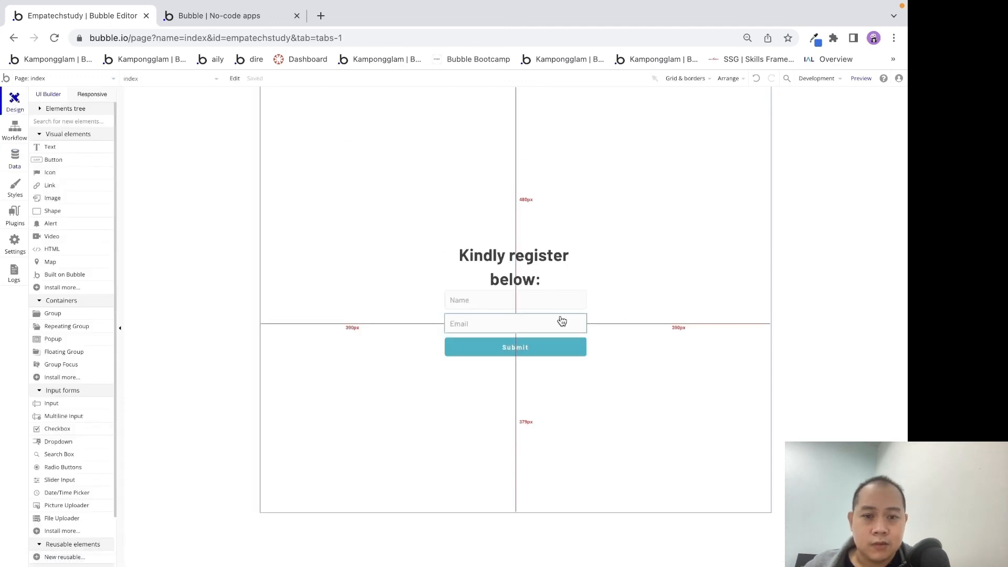